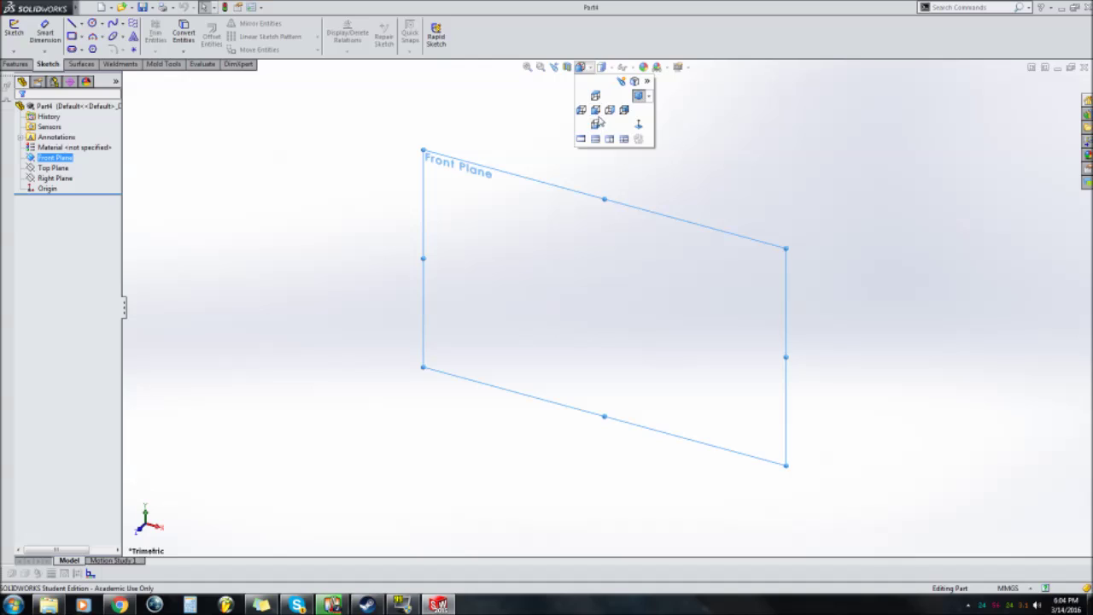
# Start a sketch on the Front Plane and draw a vertical centerline passing through the origin
pyautogui.click(596, 123)
pyautogui.scroll(-2, 638, 200)
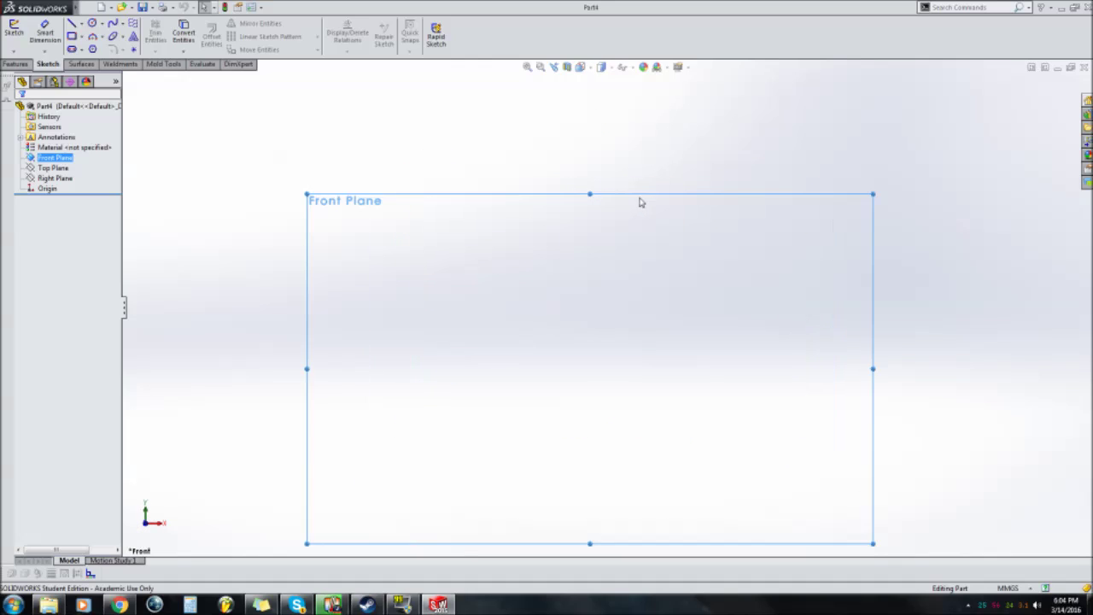
pyautogui.click(86, 9)
pyautogui.click(363, 12)
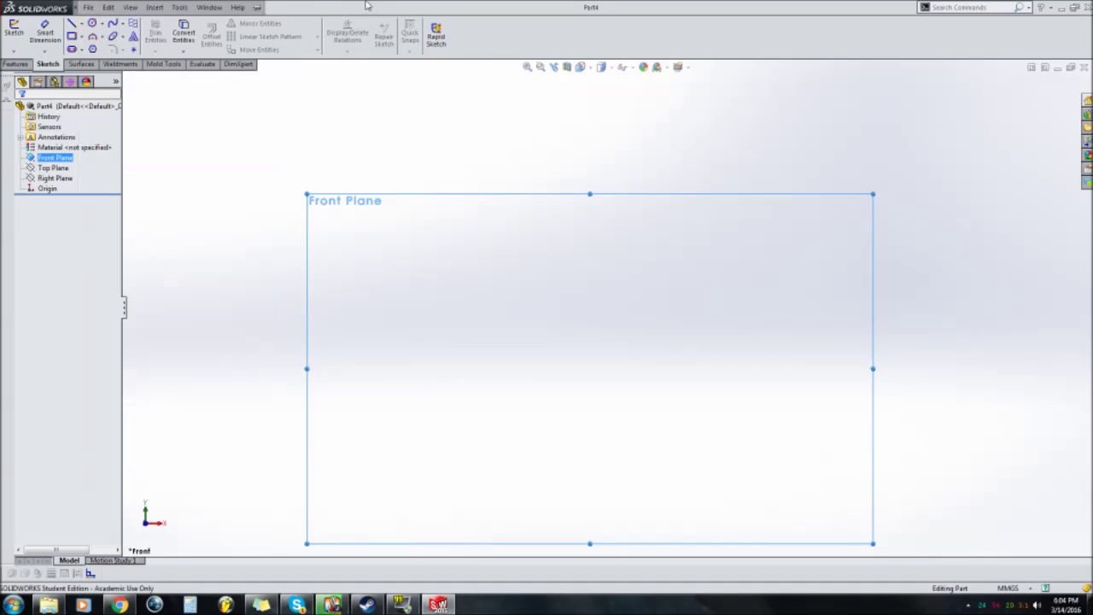
pyautogui.click(82, 23)
pyautogui.click(96, 46)
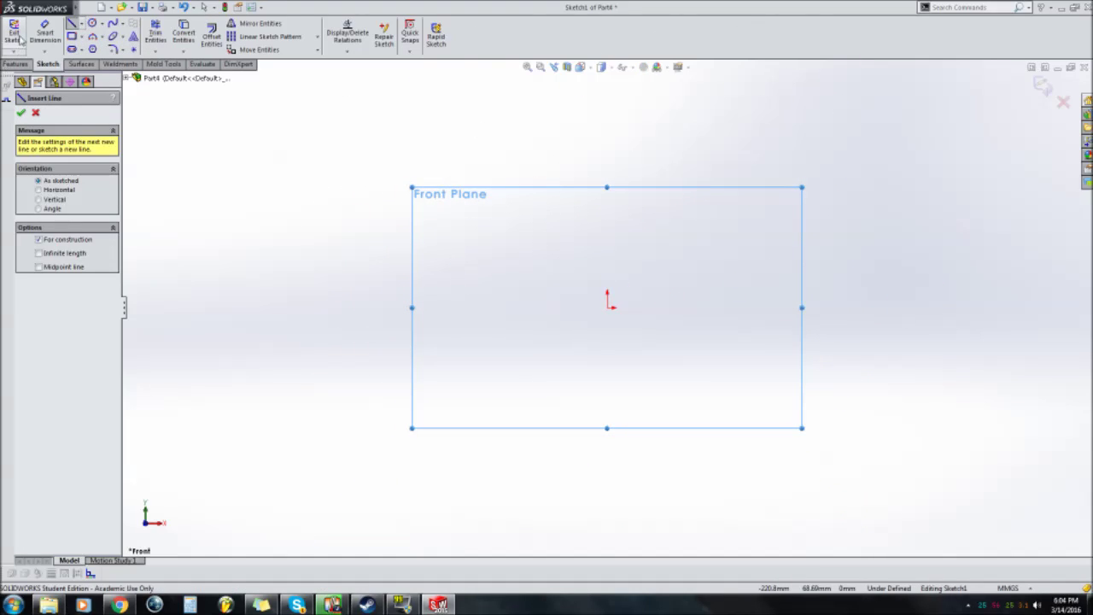
pyautogui.click(607, 189)
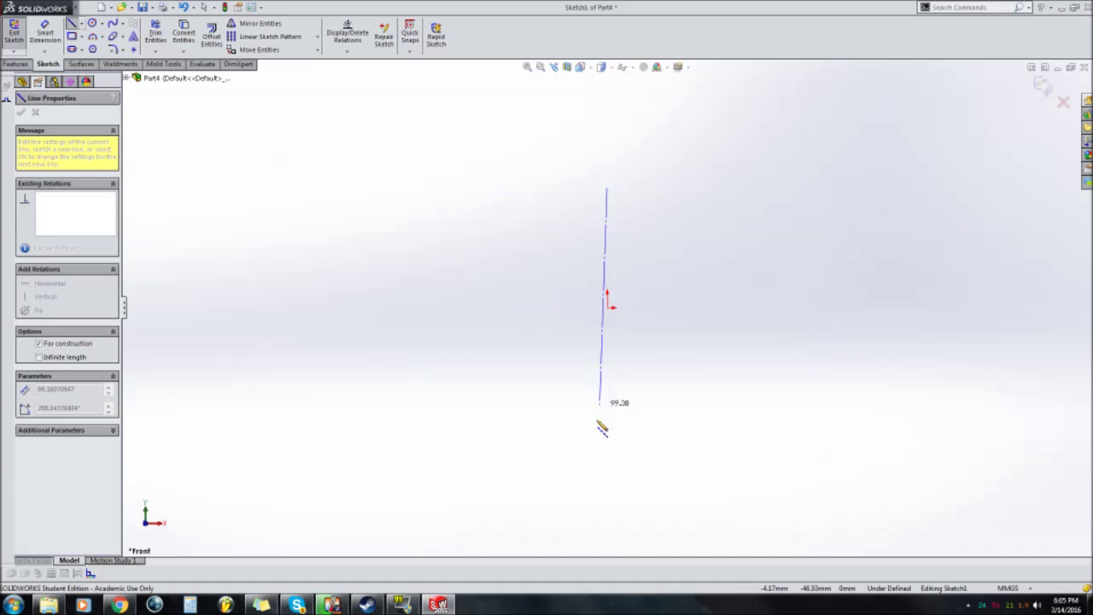
pyautogui.click(608, 444)
pyautogui.press('Escape')
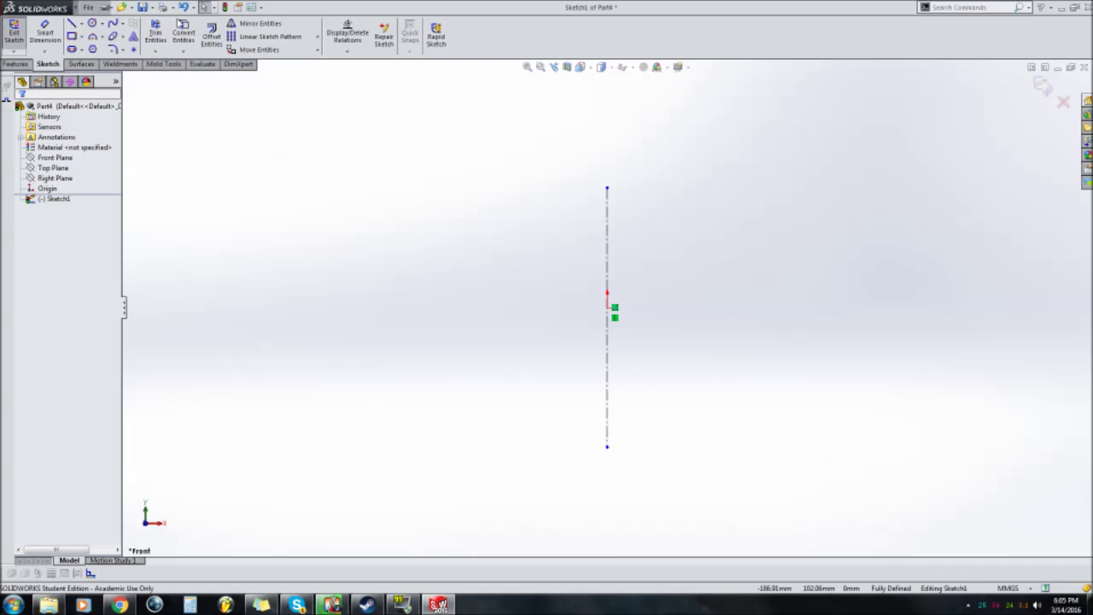
# Draw a vertical line up from the origin along the centerline and set its length to 50 mm
pyautogui.click(83, 26)
pyautogui.click(90, 37)
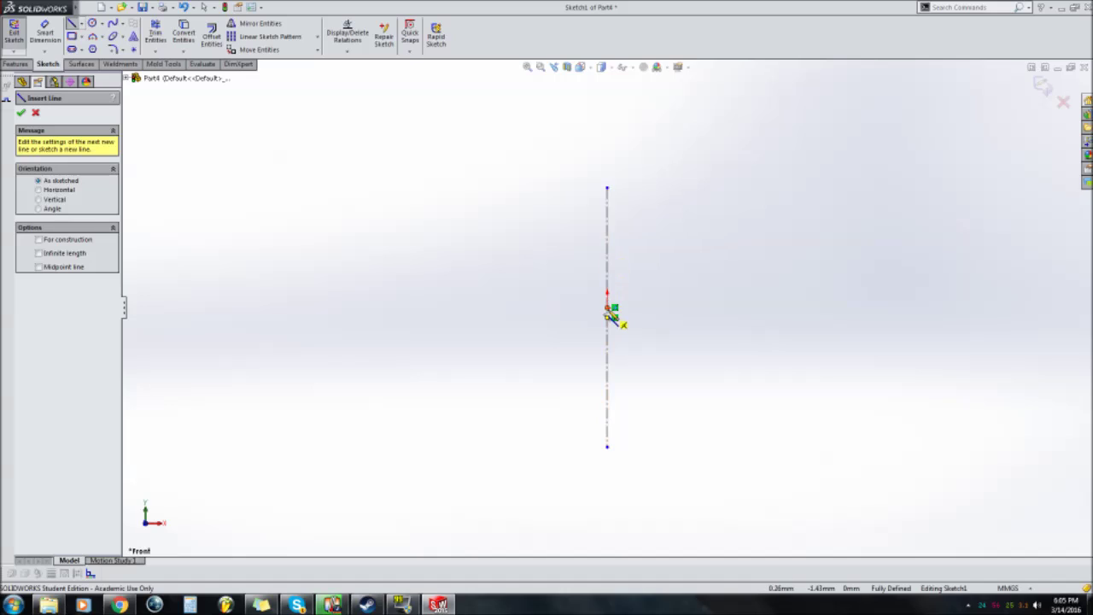
pyautogui.click(608, 309)
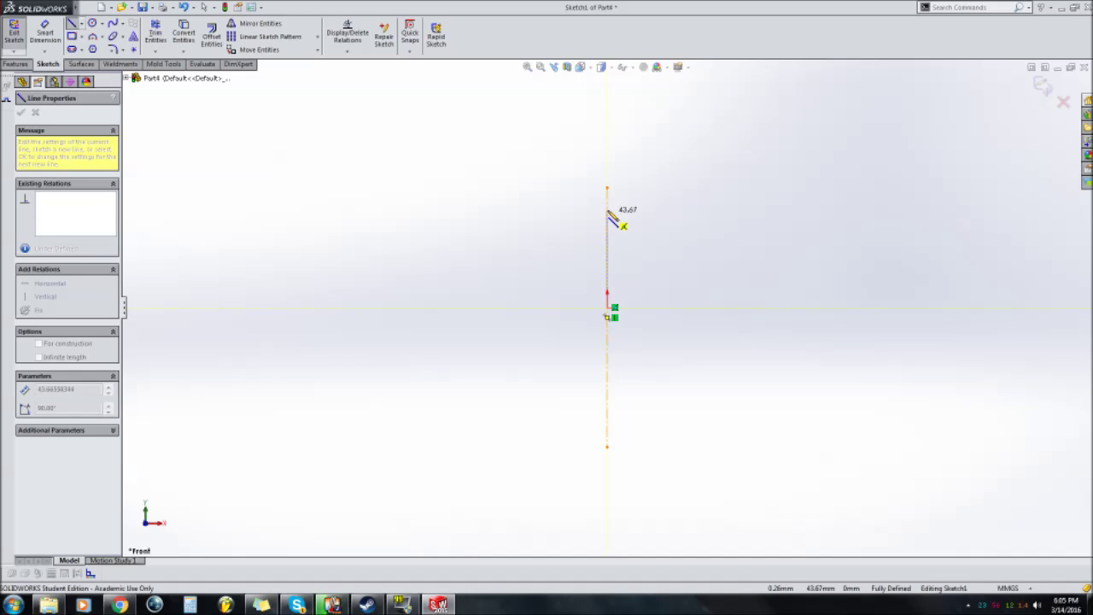
pyautogui.click(608, 191)
pyautogui.press('Escape')
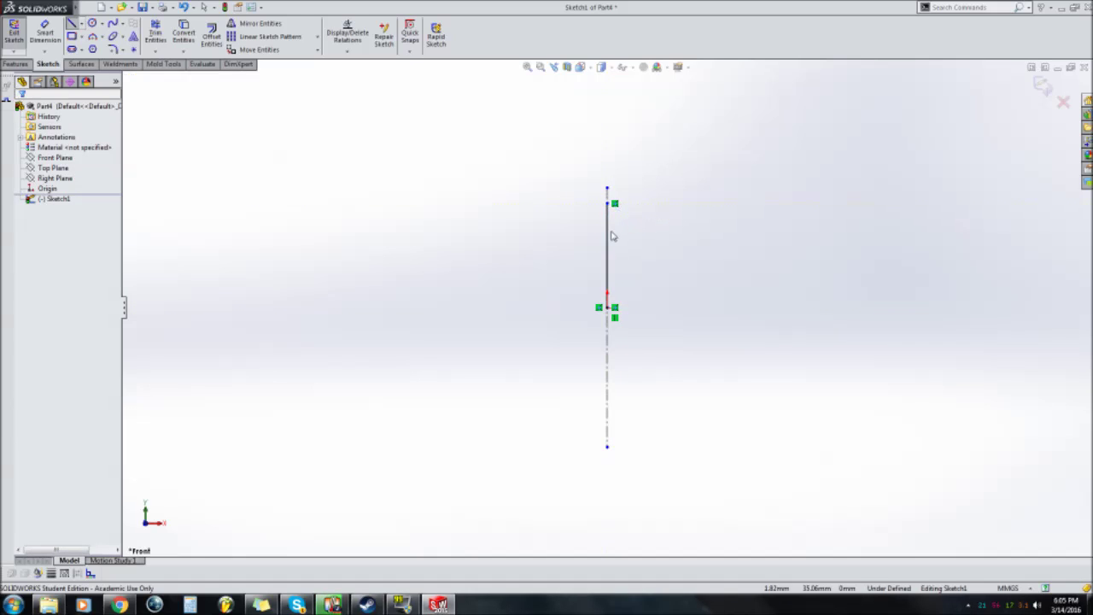
pyautogui.click(610, 237)
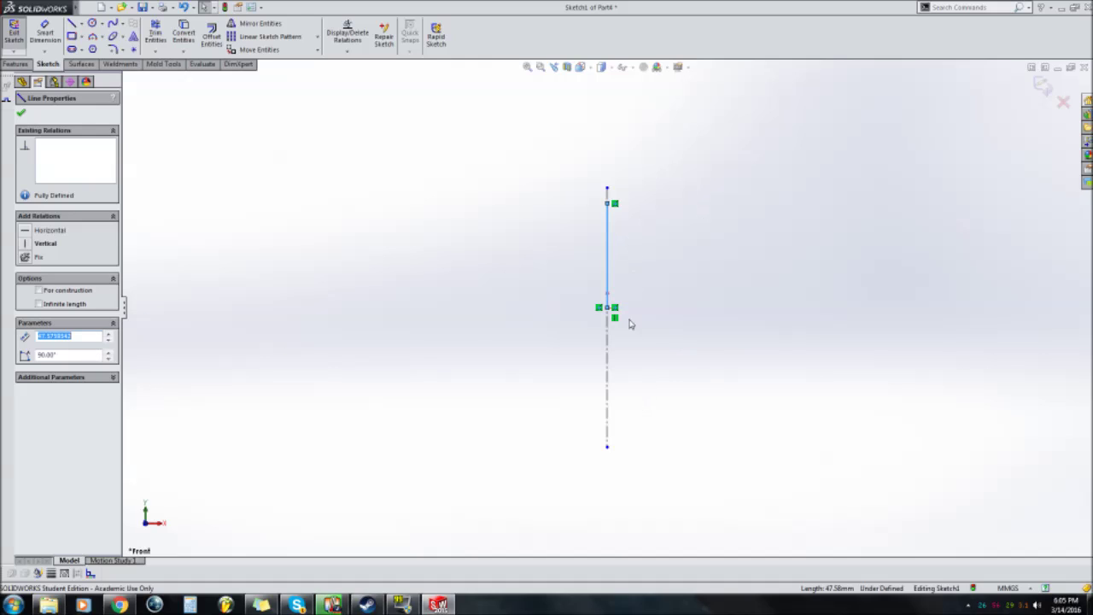
pyautogui.scroll(-2, 636, 263)
pyautogui.scroll(2, 567, 419)
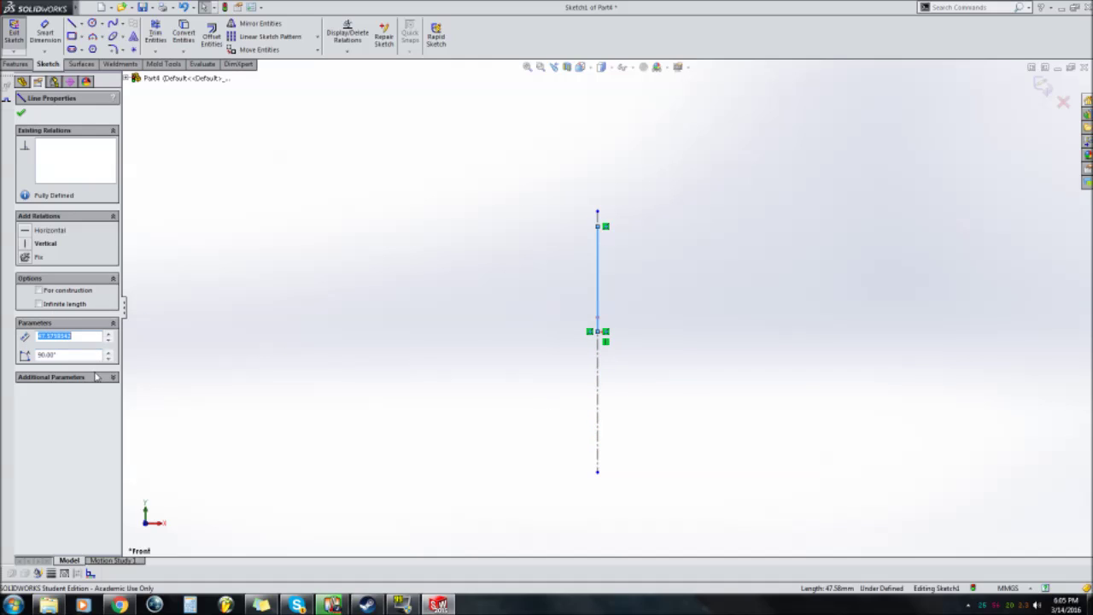
pyautogui.click(21, 113)
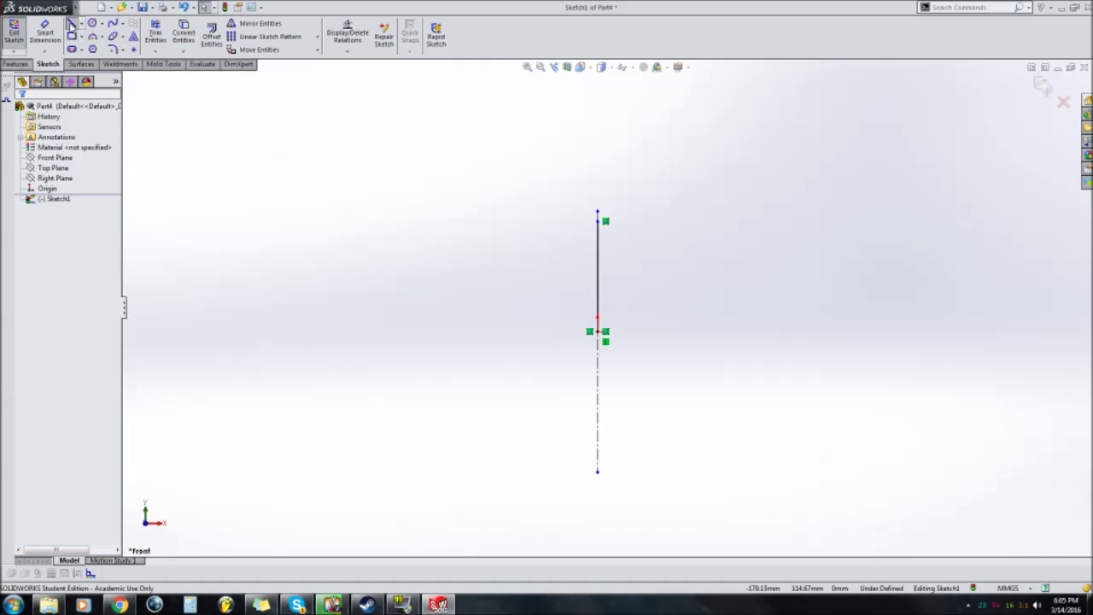
# Draw a horizontal base line to the right from the origin and set its length to 45 mm
pyautogui.click(71, 24)
pyautogui.scroll(-1, 600, 296)
pyautogui.click(598, 340)
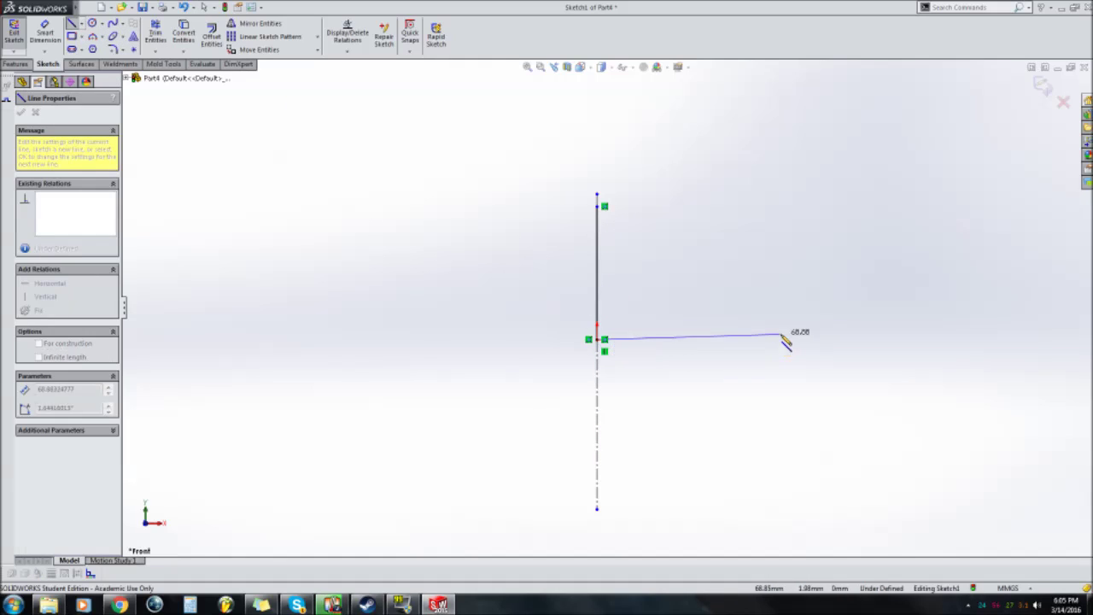
pyautogui.click(715, 340)
pyautogui.press('Escape')
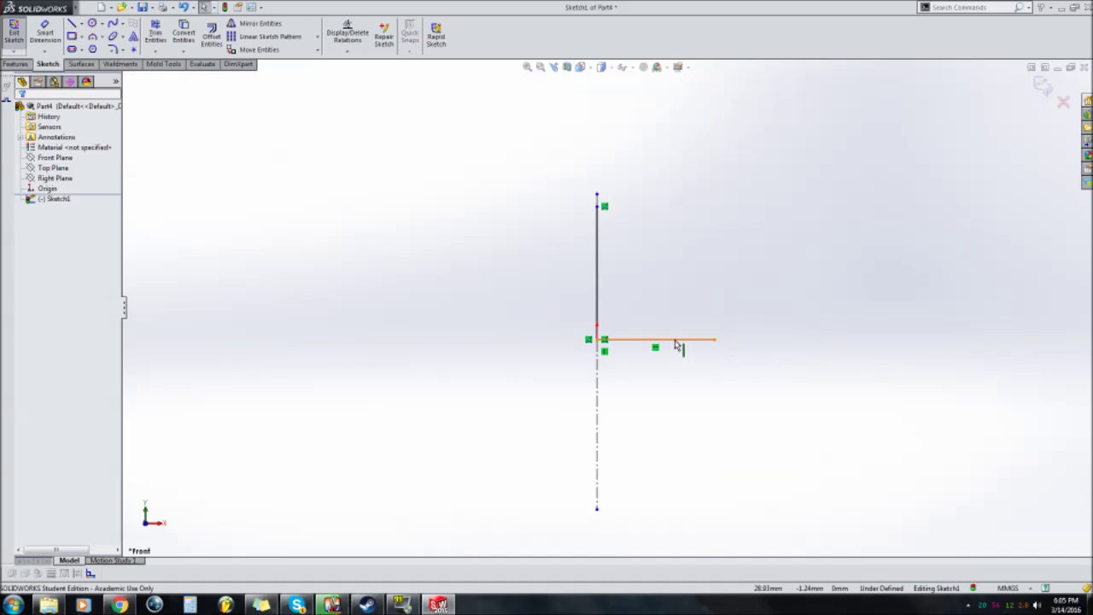
pyautogui.click(697, 340)
pyautogui.write('4')
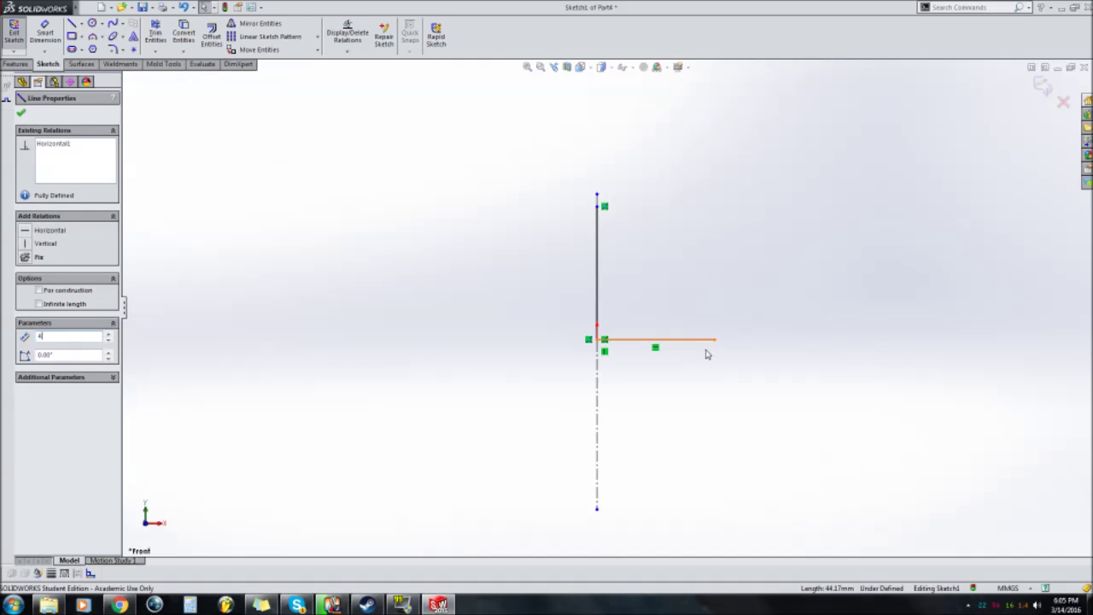
pyautogui.write('5')
pyautogui.press('Return')
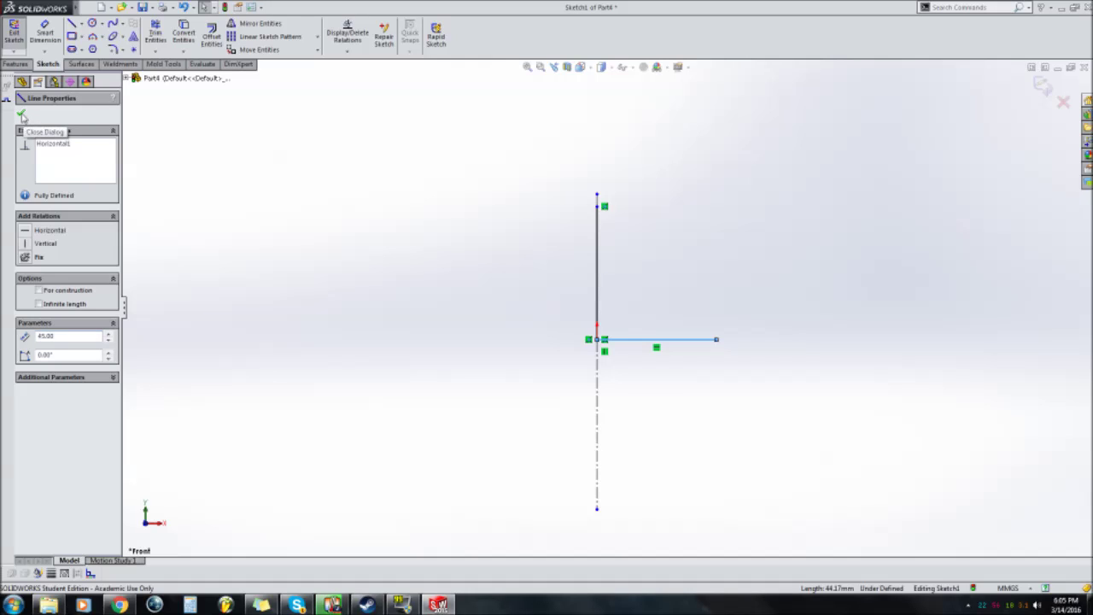
pyautogui.click(20, 113)
# Draw a short horizontal line to the right from the upper end of the vertical line and set its length to 7 mm
pyautogui.click(72, 24)
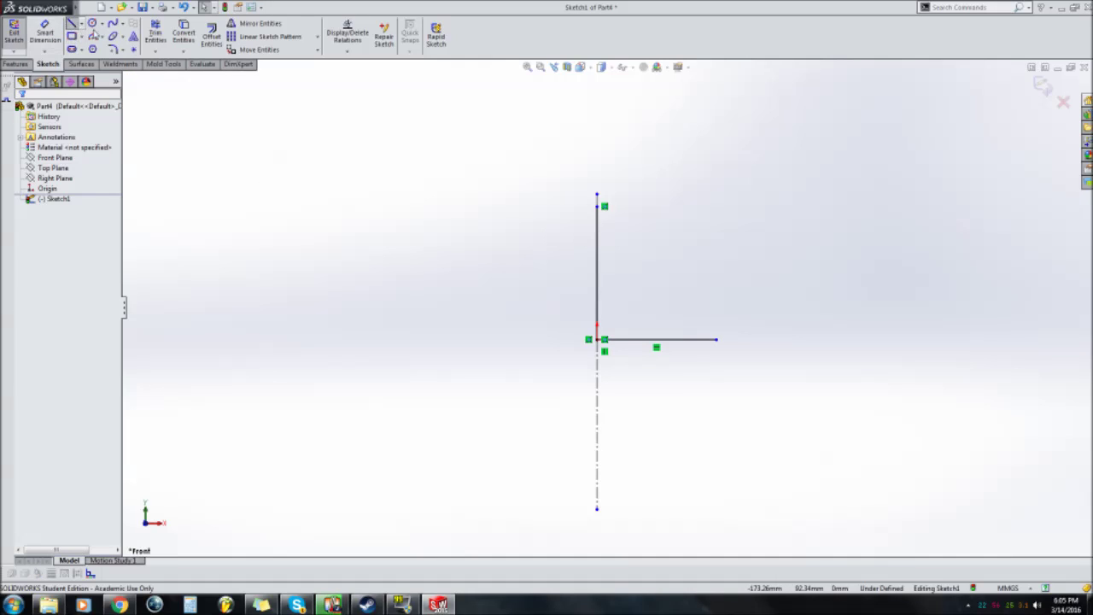
pyautogui.click(598, 205)
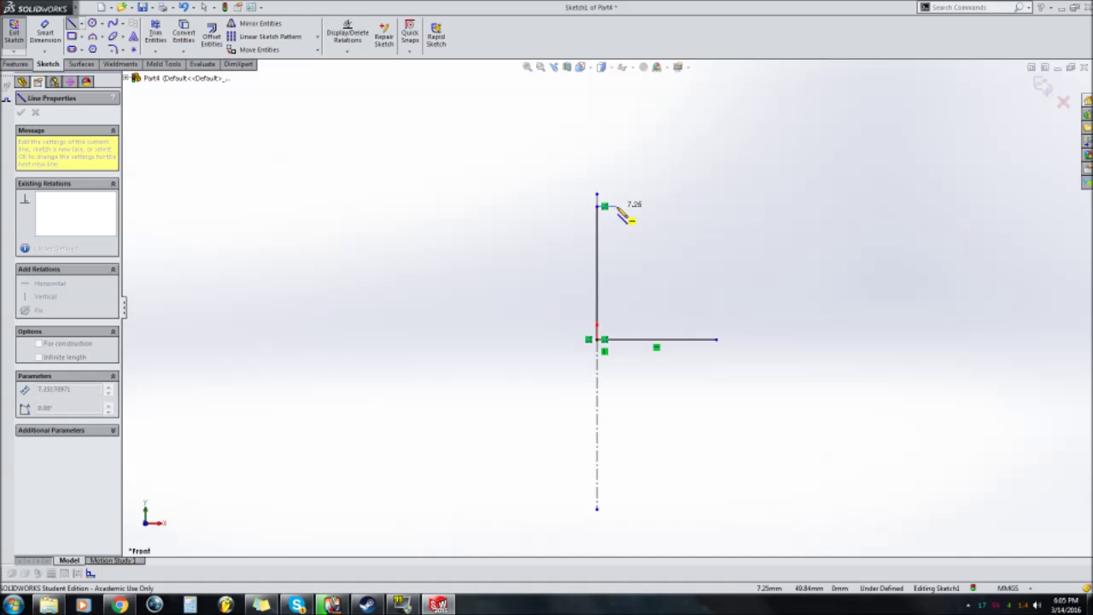
pyautogui.click(618, 207)
pyautogui.press('Escape')
pyautogui.click(613, 207)
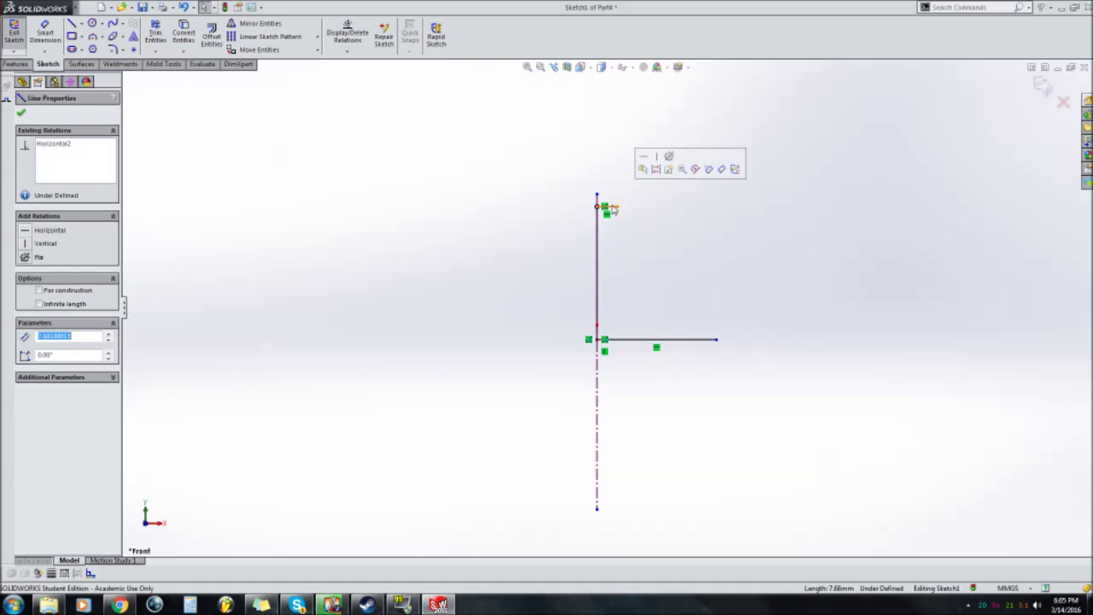
pyautogui.write('7')
pyautogui.press('Return')
pyautogui.click(21, 113)
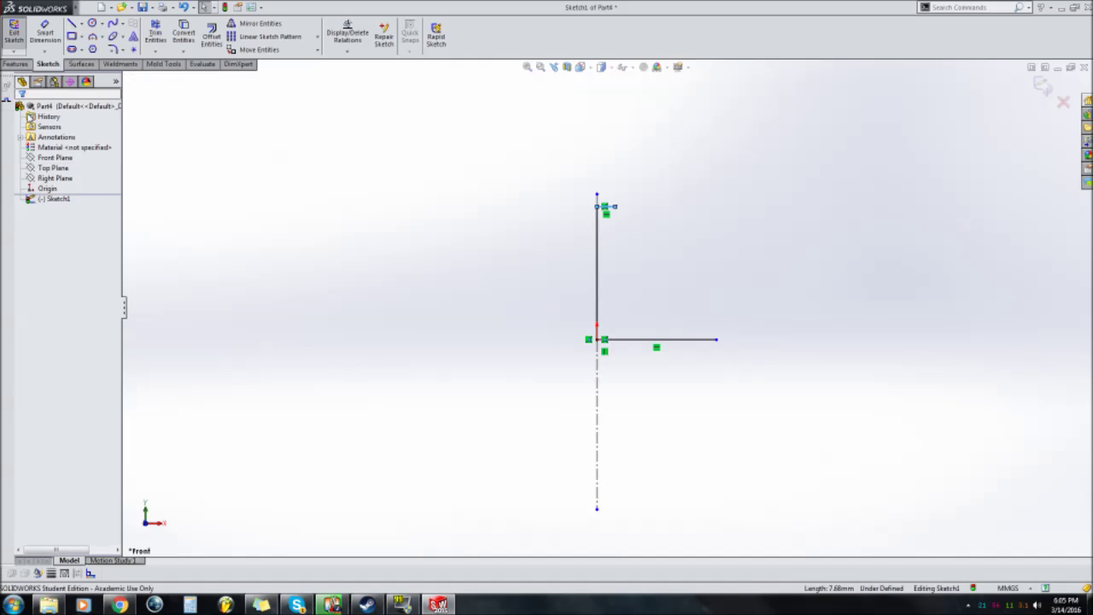
pyautogui.click(92, 36)
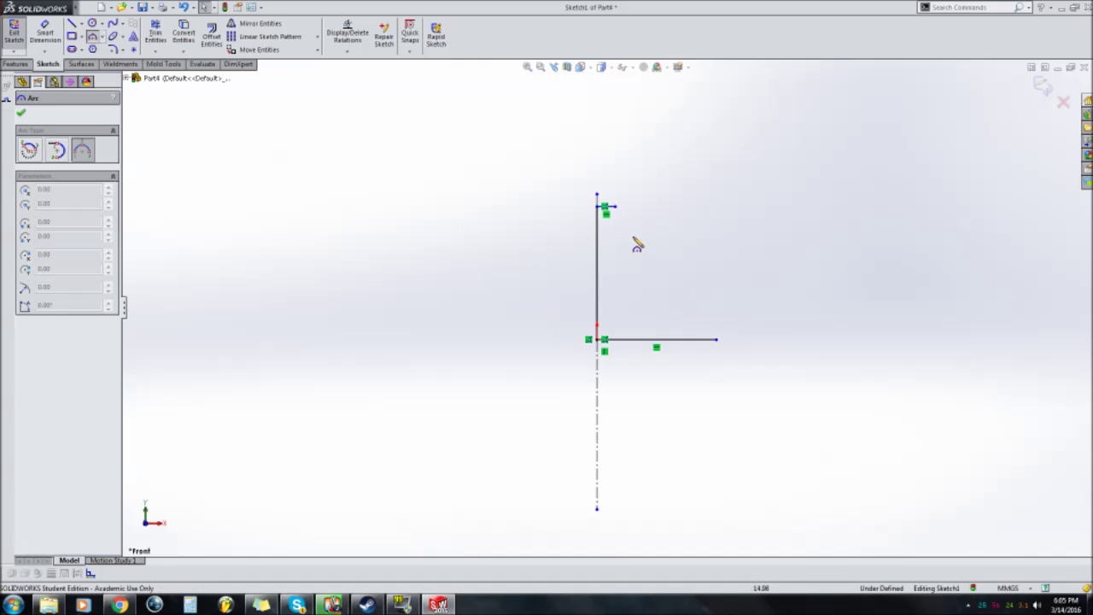
pyautogui.click(614, 206)
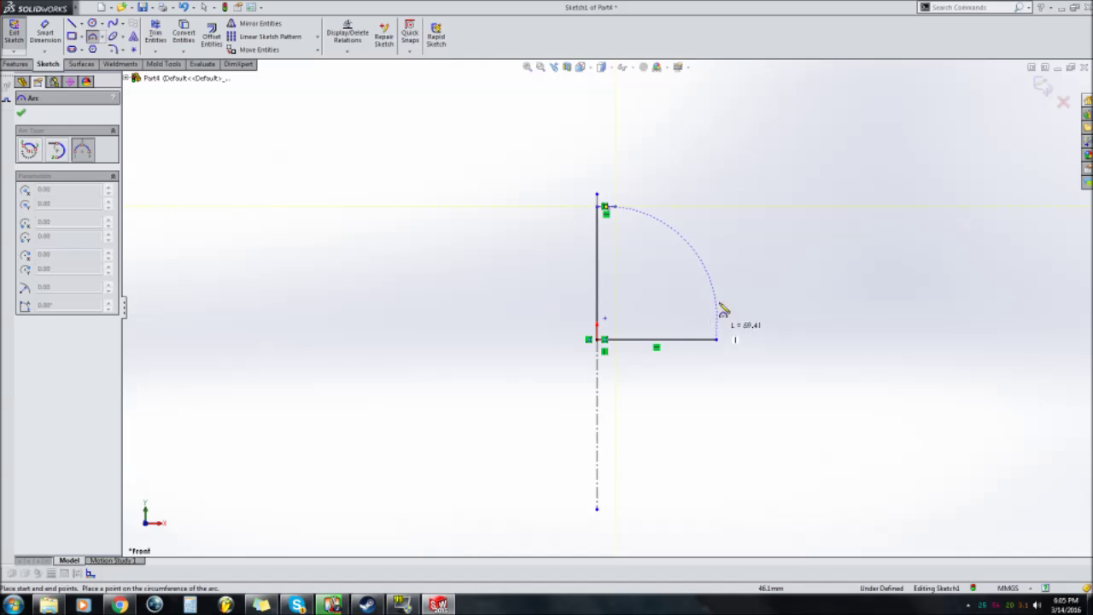
pyautogui.press('Escape')
# Draw a short vertical line up from the outer end of the base line and set its length to 4 mm
pyautogui.click(72, 24)
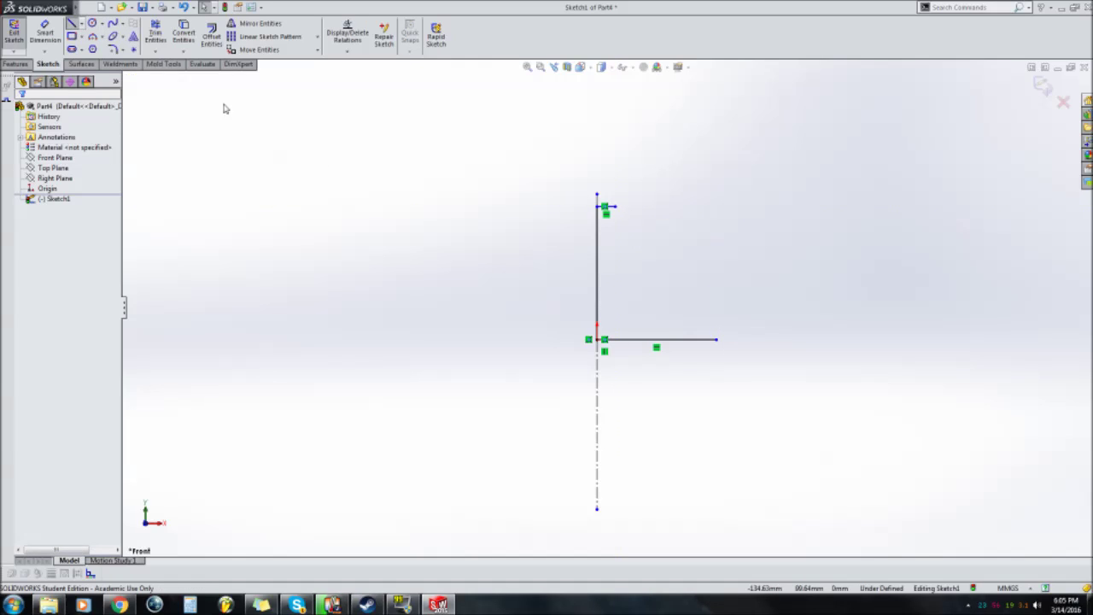
pyautogui.click(715, 338)
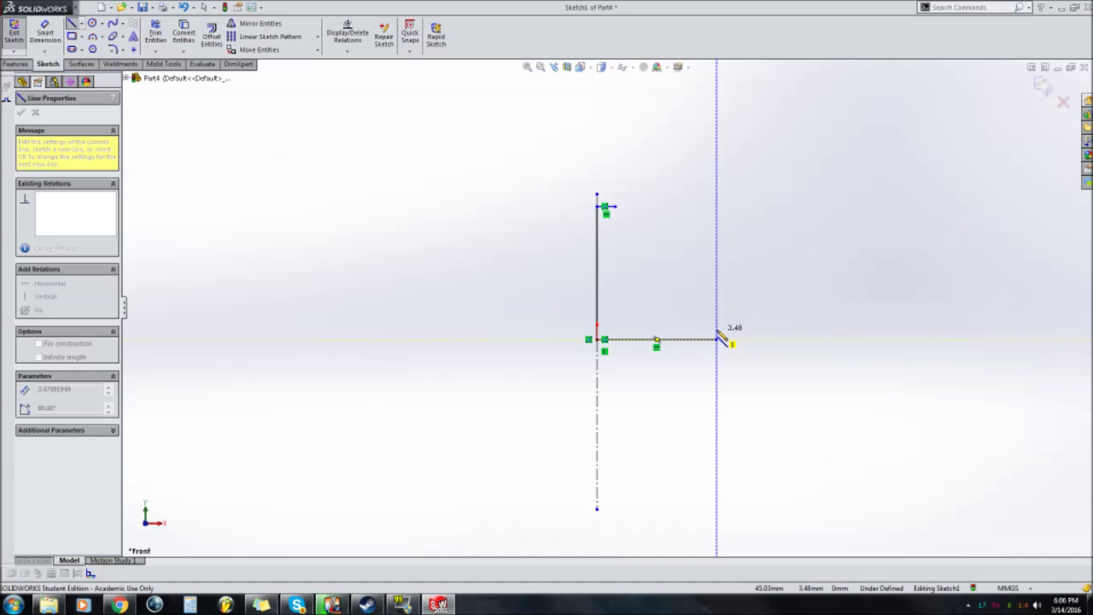
pyautogui.press('Escape')
pyautogui.click(721, 339)
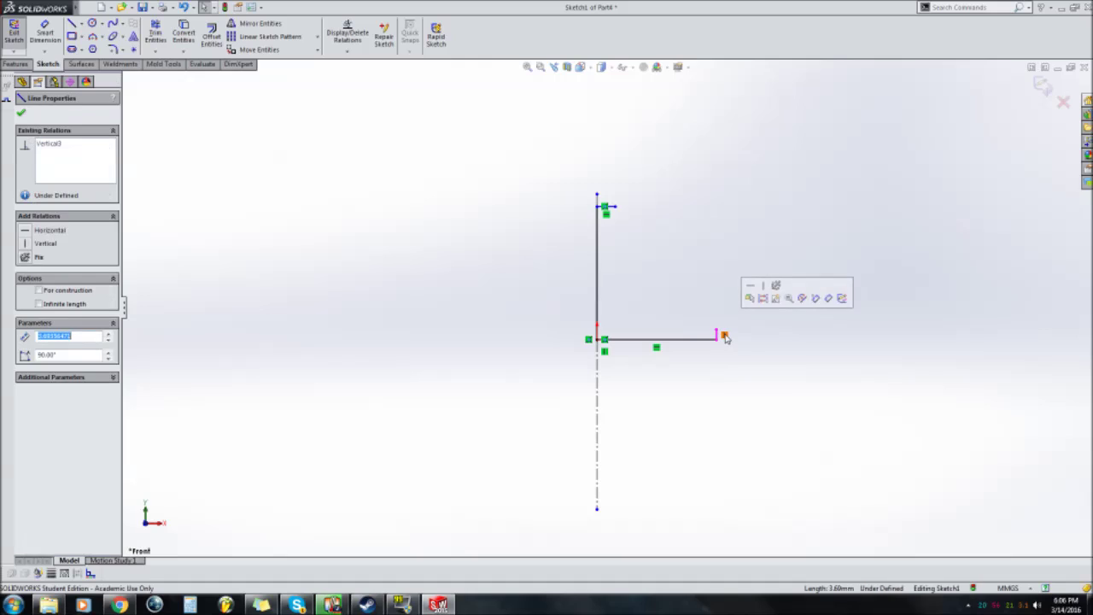
pyautogui.press('Return')
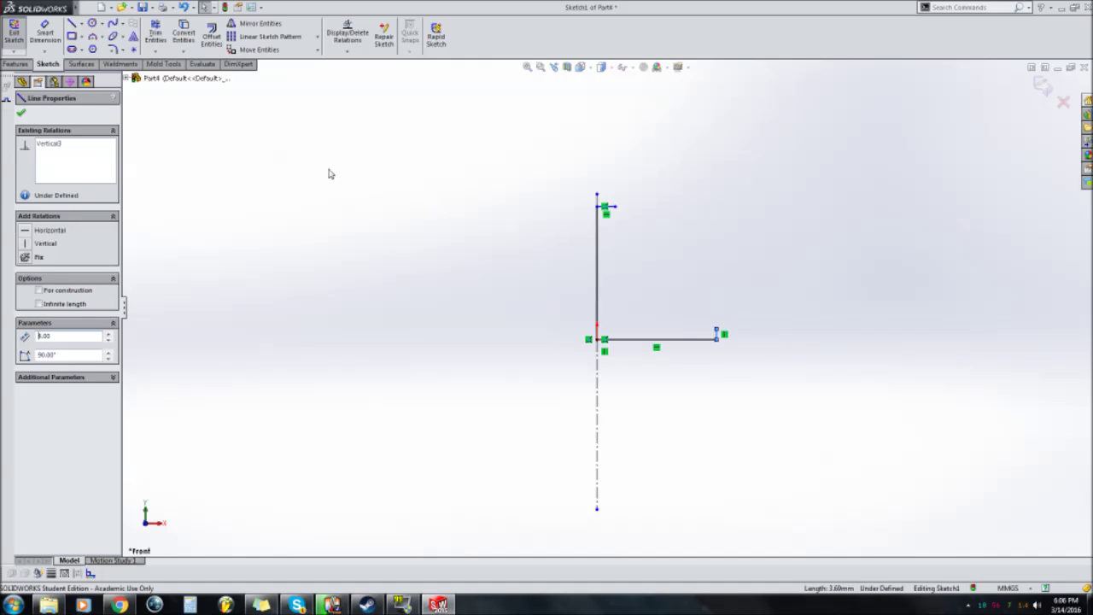
pyautogui.click(21, 111)
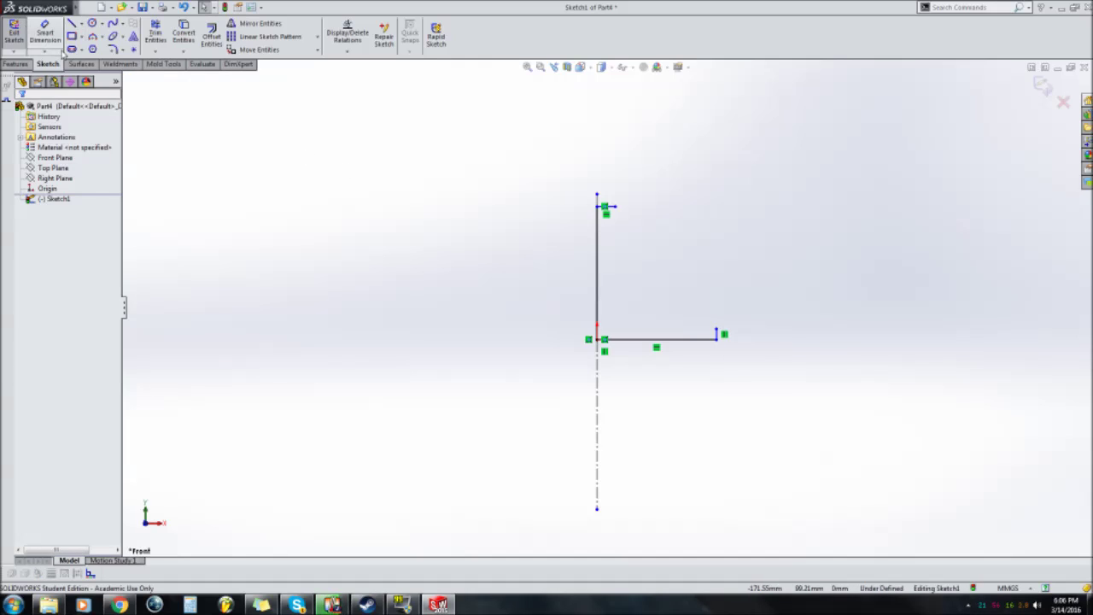
# Close the profile with an inward-curving three-point arc of about 53 mm radius between the free ends of the two short lines
pyautogui.click(92, 37)
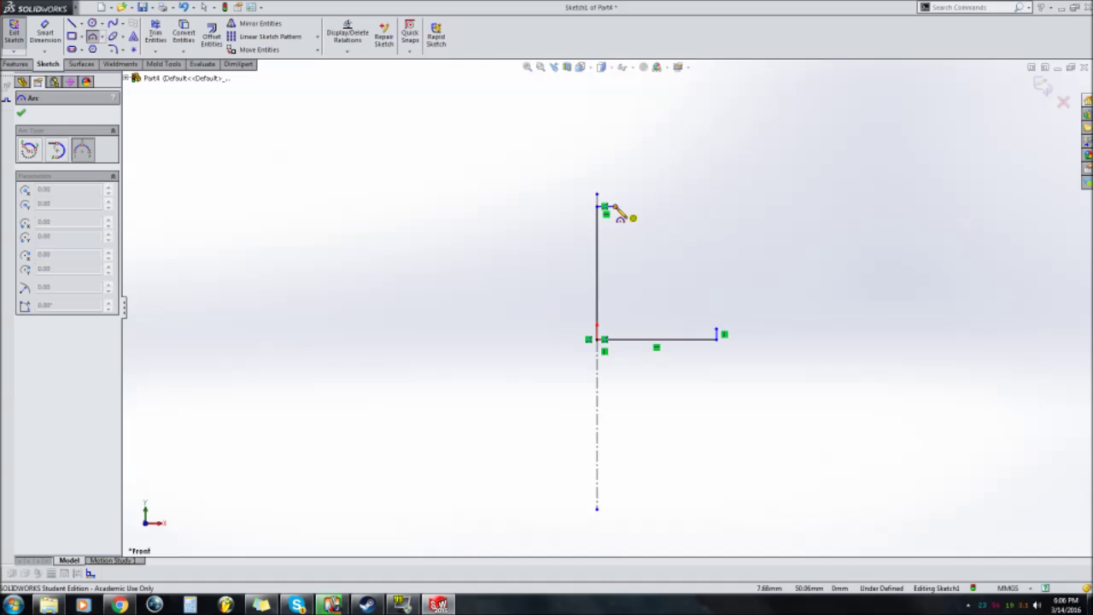
pyautogui.click(614, 206)
pyautogui.click(717, 334)
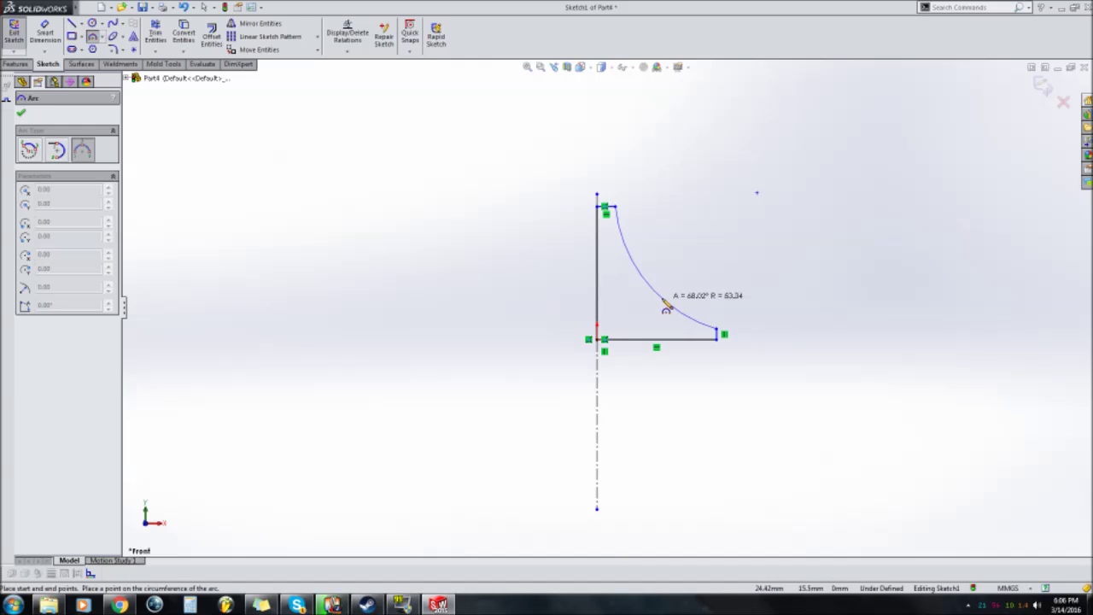
pyautogui.click(666, 306)
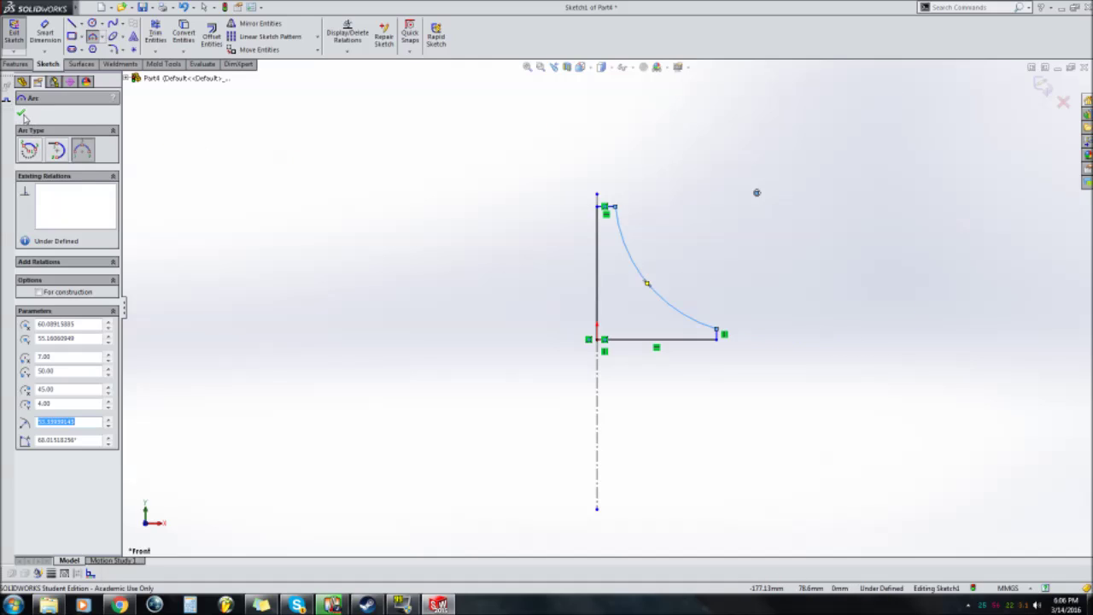
pyautogui.click(21, 113)
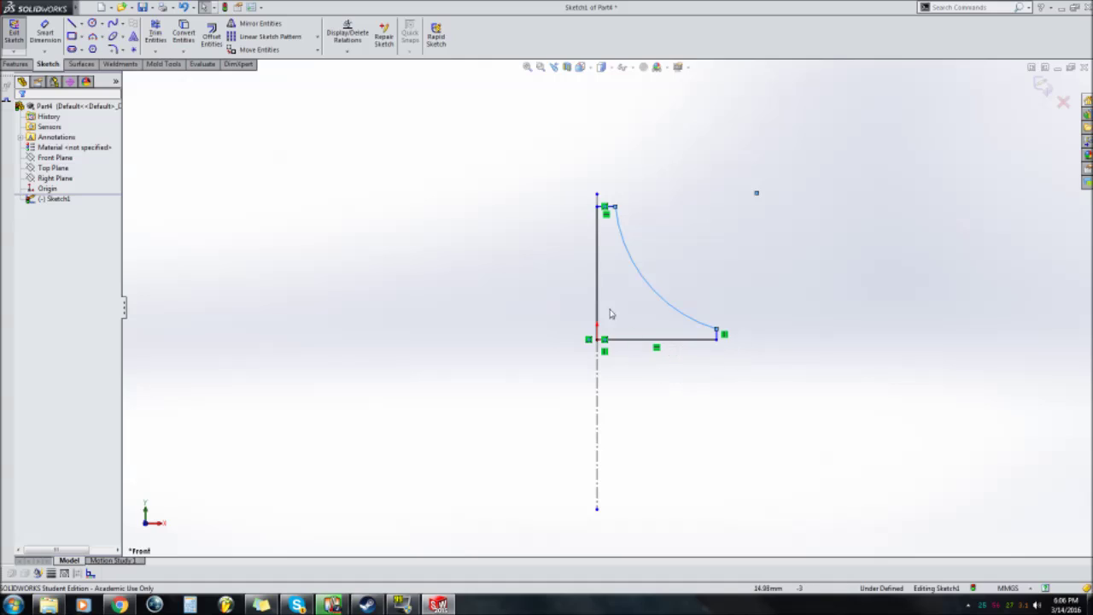
# Revolve the closed profile 360 degrees about the vertical centerline into a solid boss
pyautogui.click(15, 64)
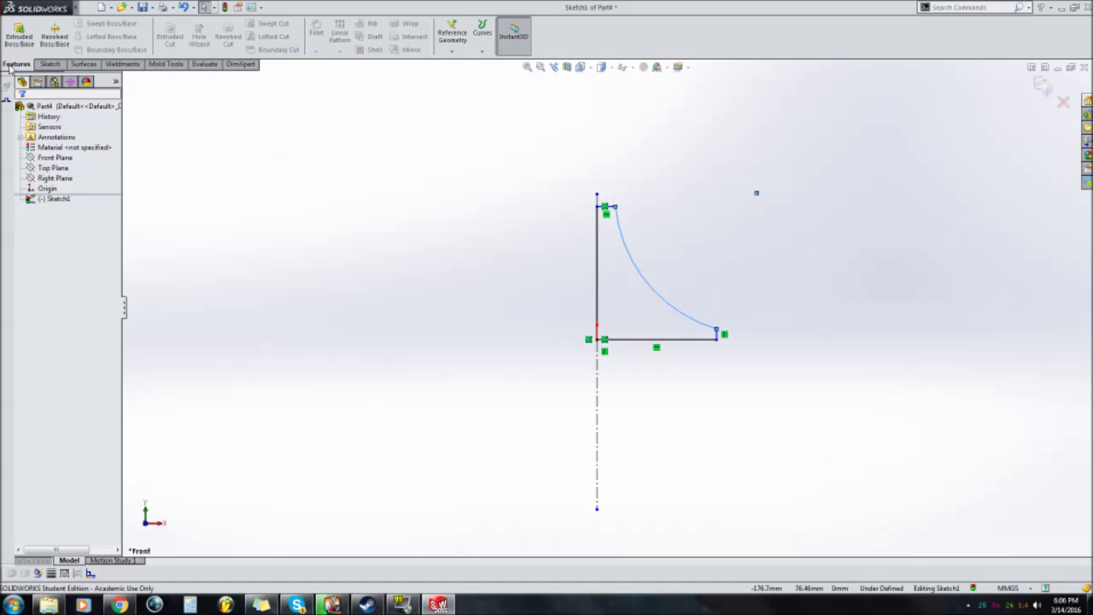
pyautogui.click(56, 35)
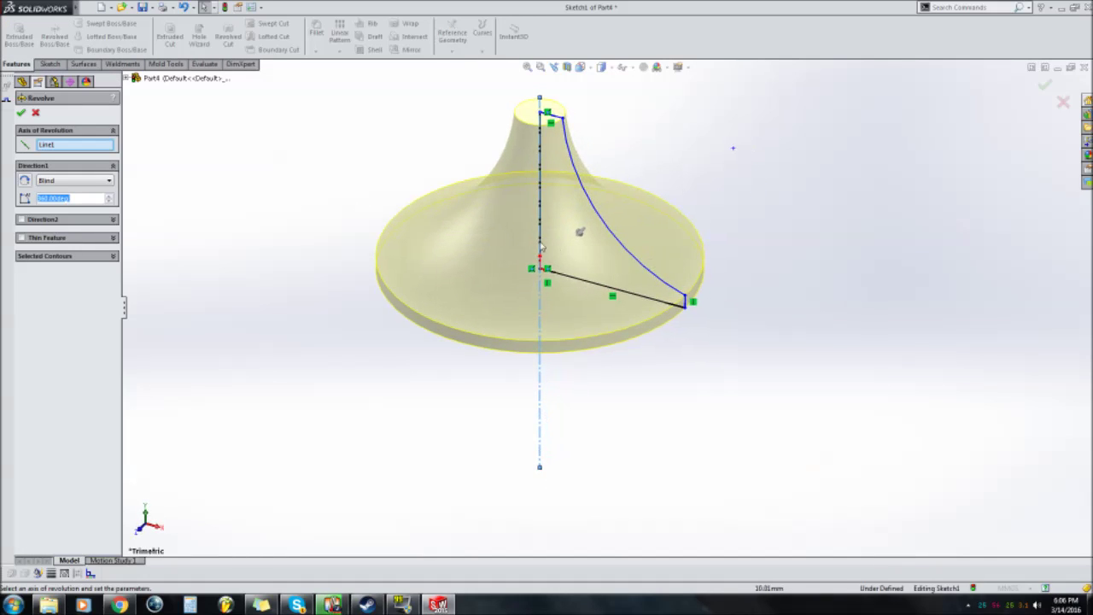
pyautogui.moveTo(574, 258)
pyautogui.mouseDown(button='middle')
pyautogui.moveTo(586, 114)
pyautogui.moveTo(563, 261)
pyautogui.moveTo(596, 289)
pyautogui.moveTo(566, 247)
pyautogui.moveTo(583, 264)
pyautogui.mouseUp(button='middle')
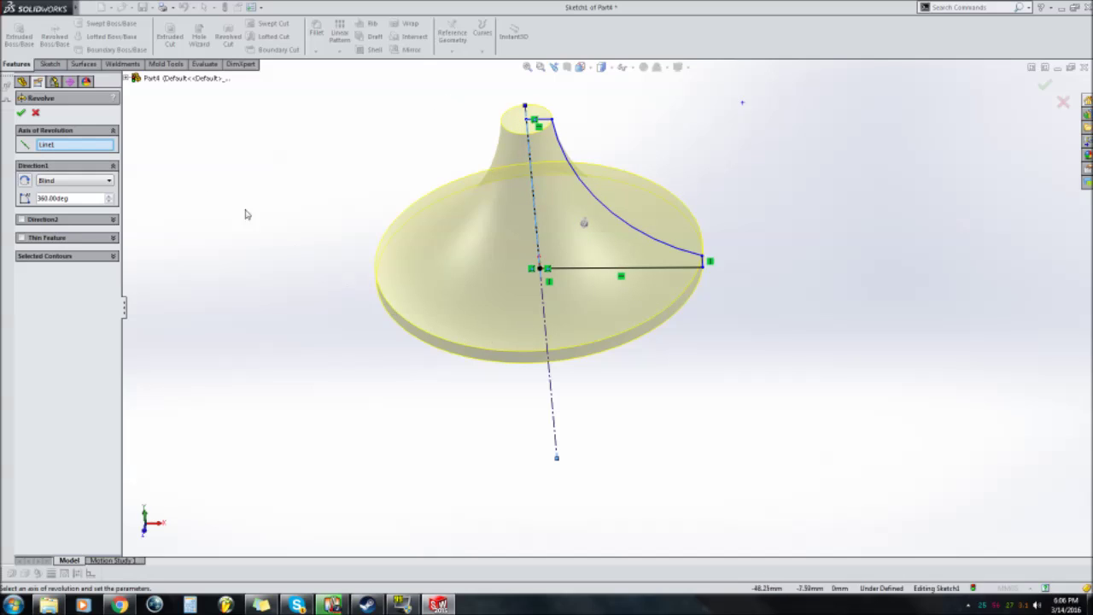
pyautogui.click(20, 113)
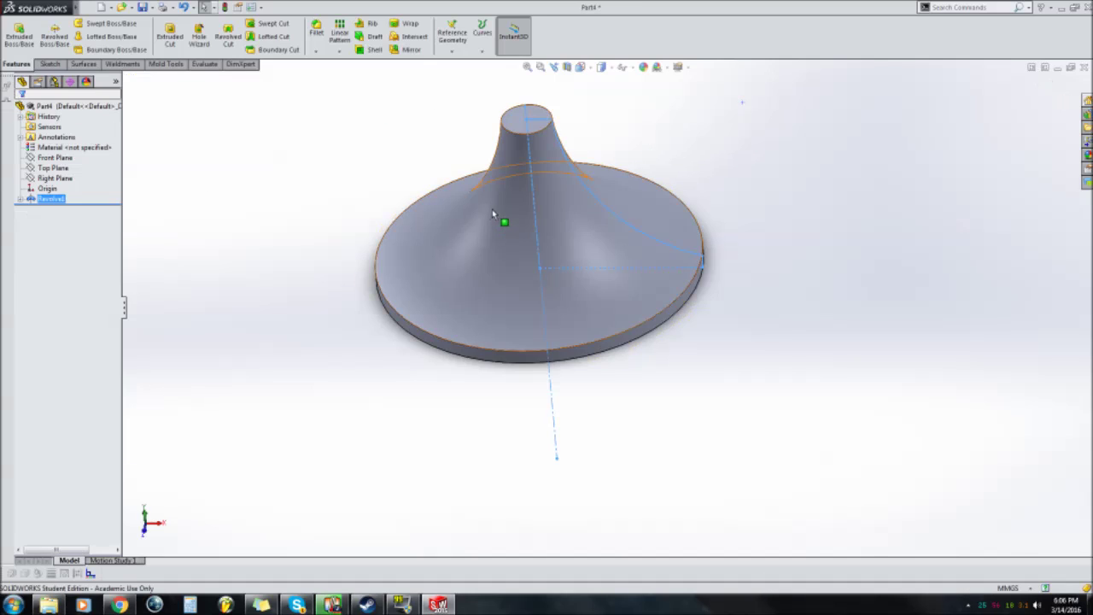
pyautogui.moveTo(508, 134); pyautogui.dragTo(487, 183, button='middle')
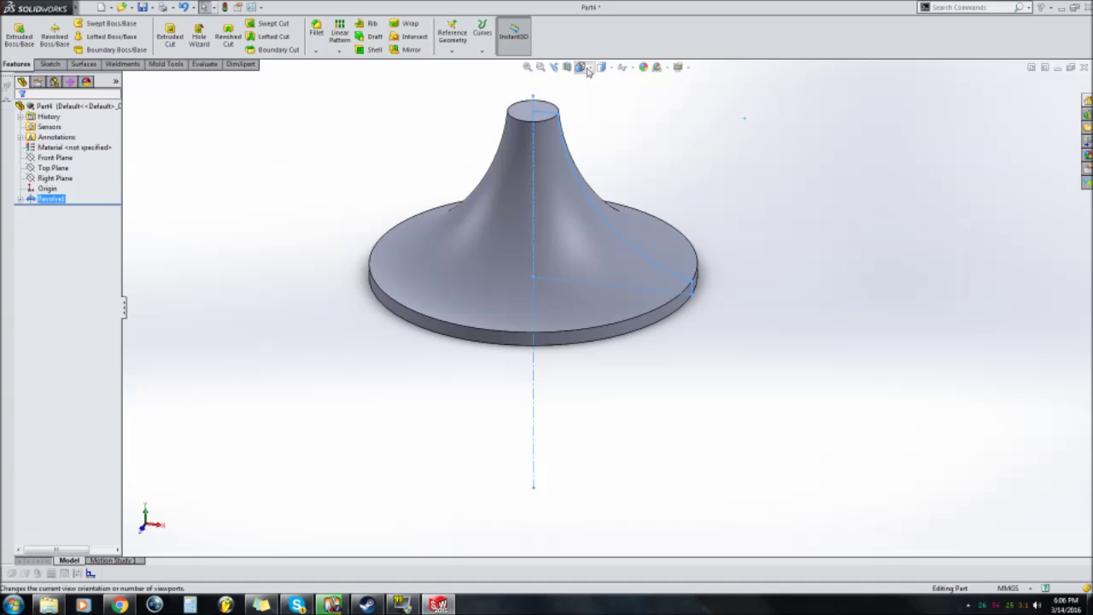
# Create a reference plane at 0 mm offset from the flat underside of the revolved part
pyautogui.click(589, 71)
pyautogui.click(596, 109)
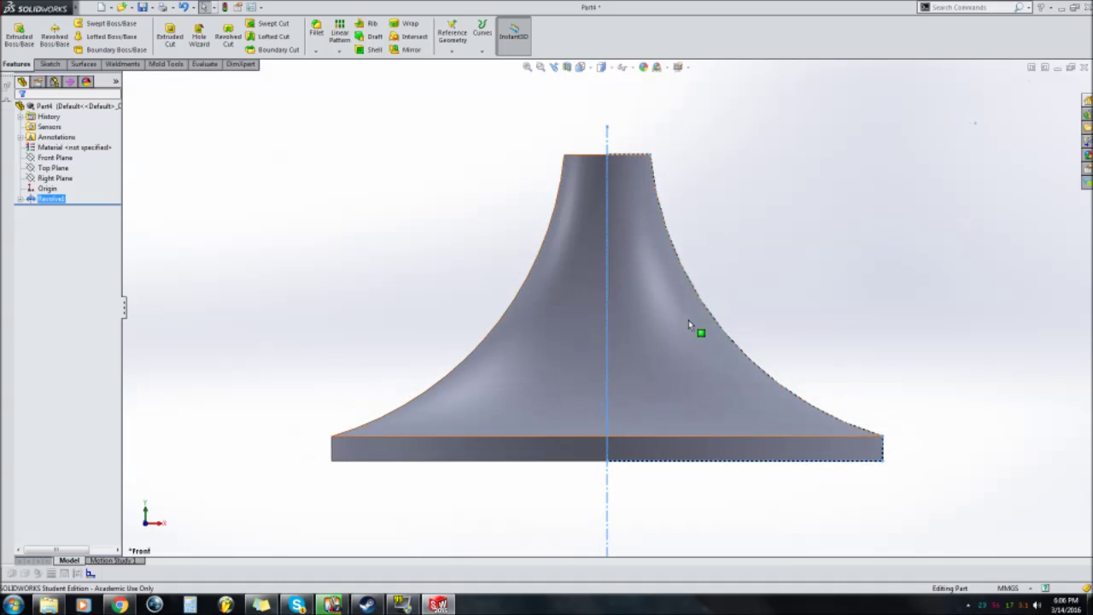
pyautogui.moveTo(627, 356)
pyautogui.mouseDown(button='middle')
pyautogui.moveTo(624, 213)
pyautogui.moveTo(675, 228)
pyautogui.mouseUp(button='middle')
pyautogui.click(880, 138)
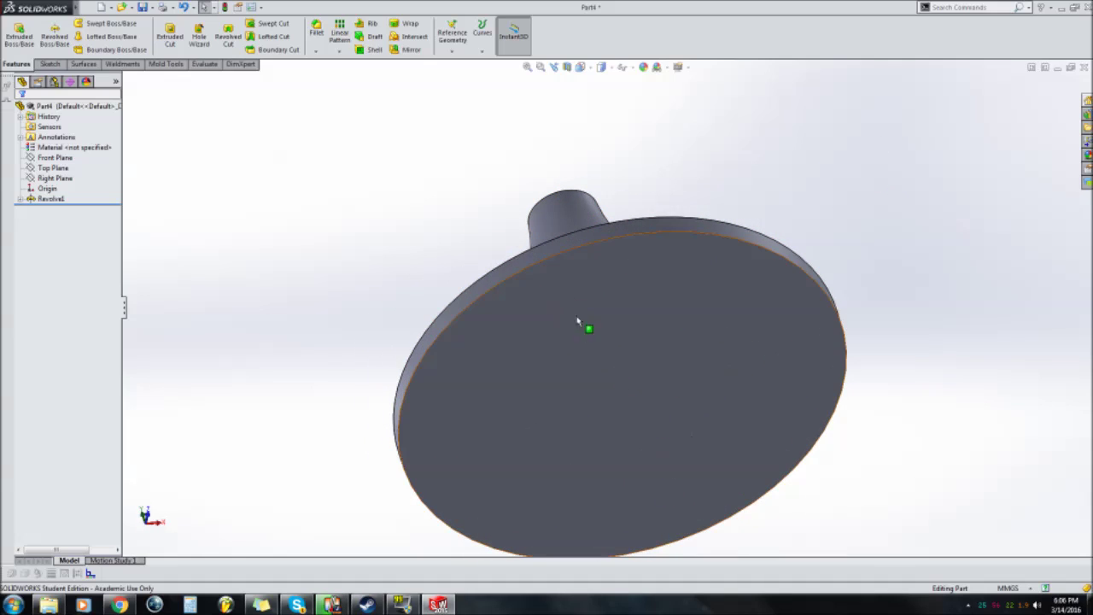
pyautogui.click(526, 363)
pyautogui.moveTo(74, 7)
pyautogui.click(154, 7)
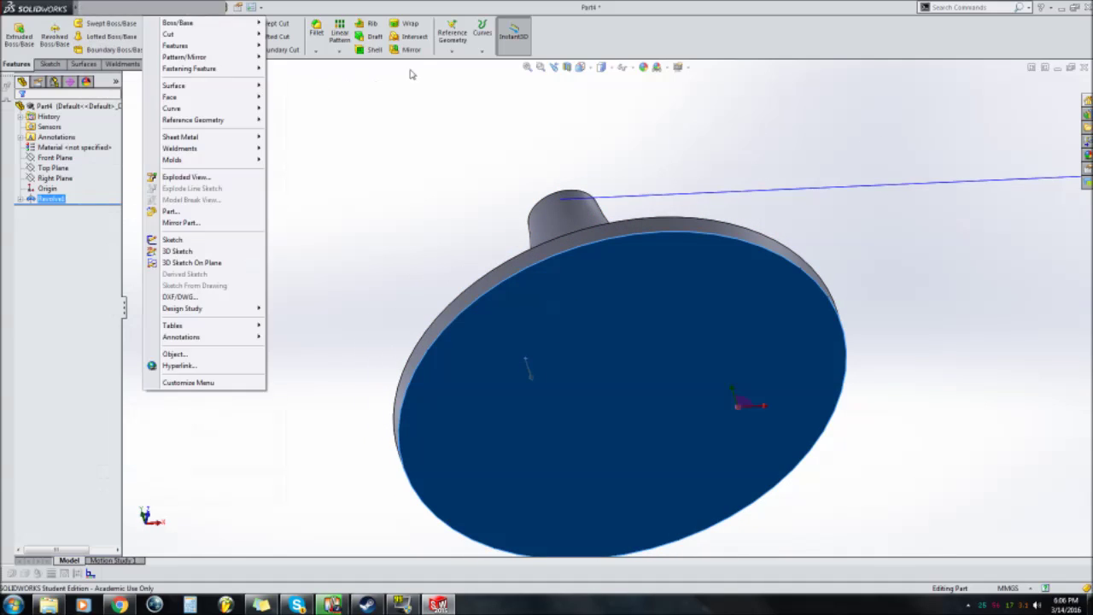
pyautogui.click(393, 151)
pyautogui.click(602, 396)
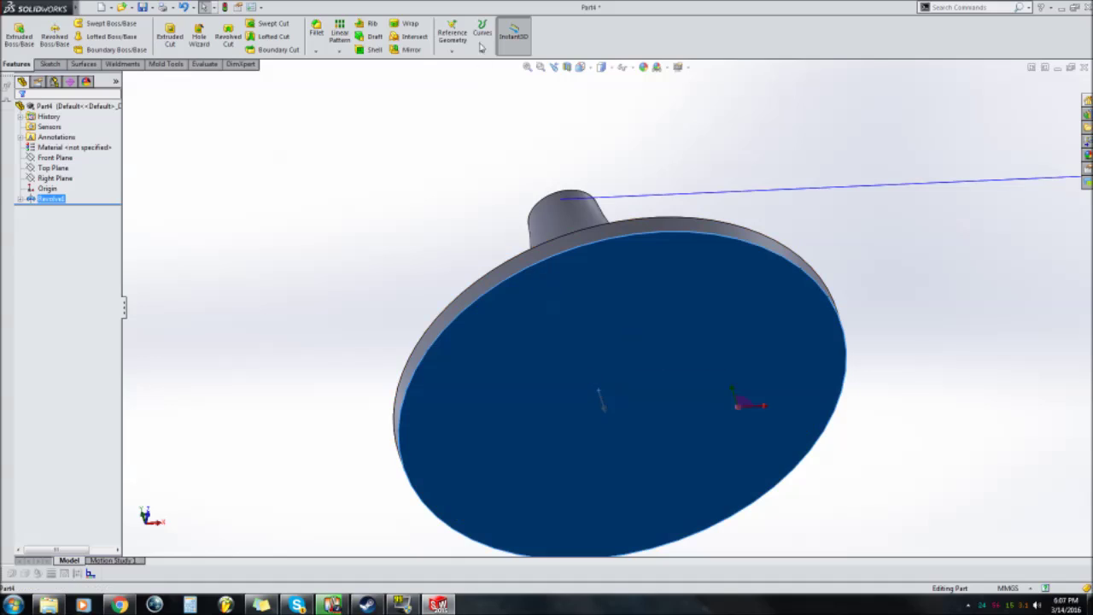
pyautogui.click(454, 50)
pyautogui.click(469, 68)
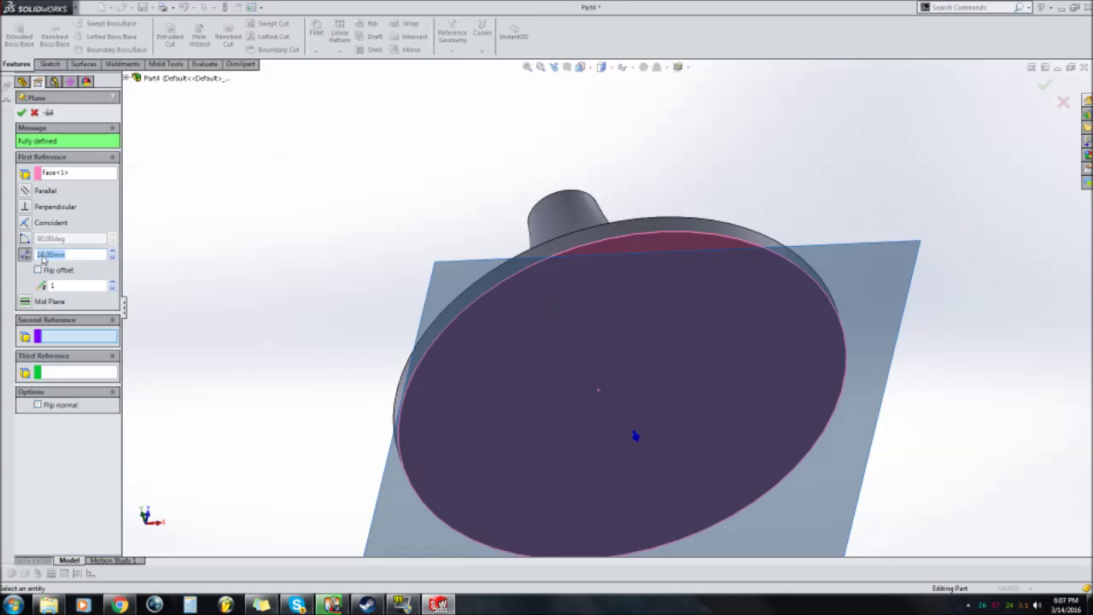
pyautogui.write('0')
pyautogui.press('Return')
pyautogui.moveTo(512, 281); pyautogui.dragTo(538, 263, button='middle')
pyautogui.click(23, 114)
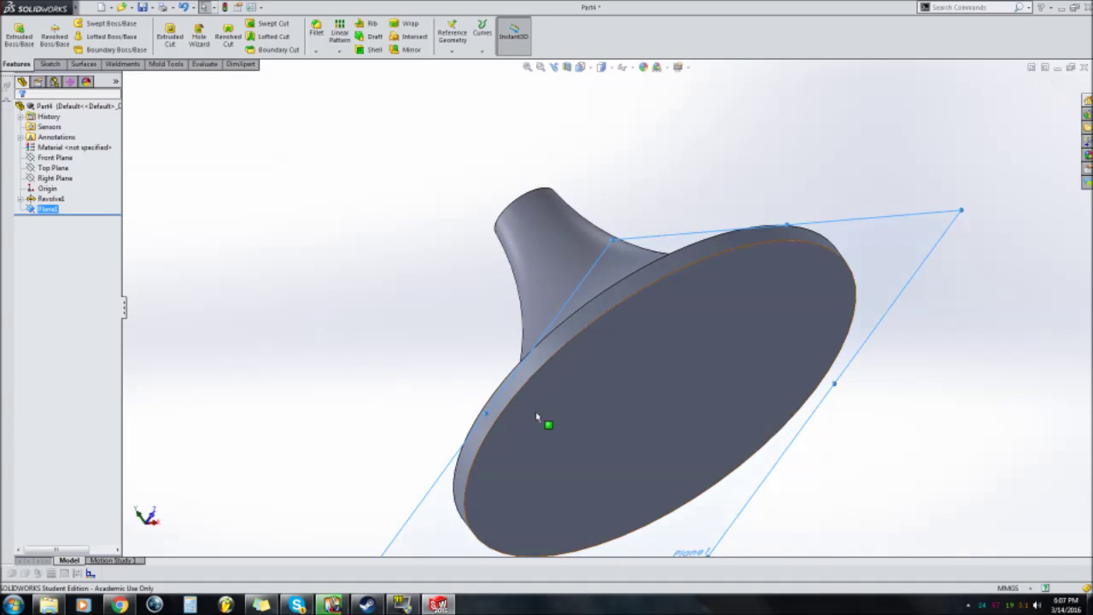
# Start a sketch on the new underside plane and draw a gently curved three-point arc from the origin to the disc's outer edge
pyautogui.moveTo(541, 417); pyautogui.dragTo(512, 321, button='middle')
pyautogui.click(580, 68)
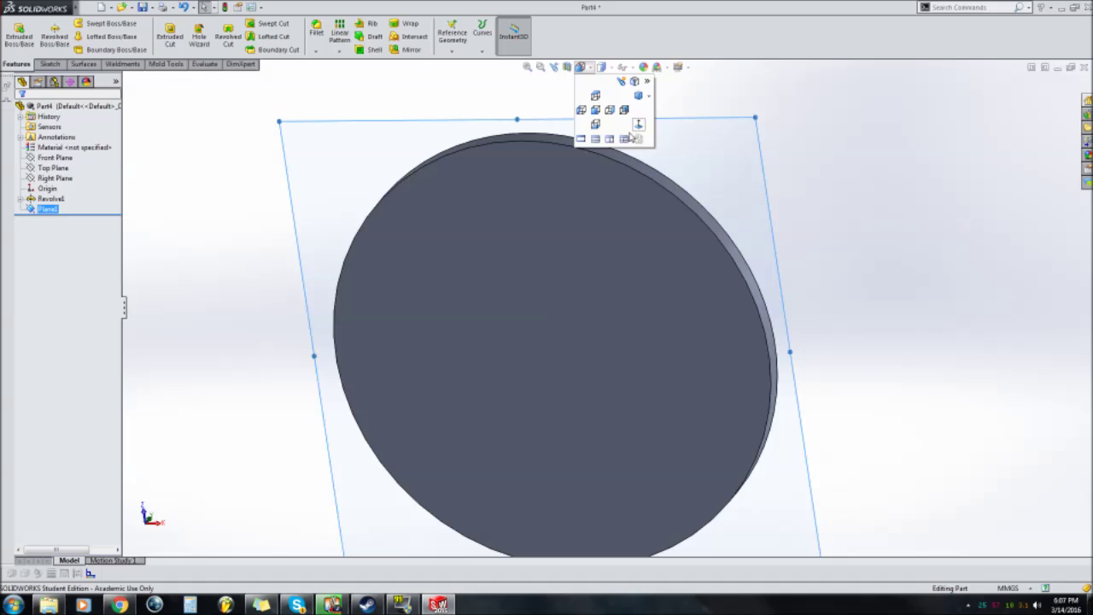
pyautogui.click(597, 124)
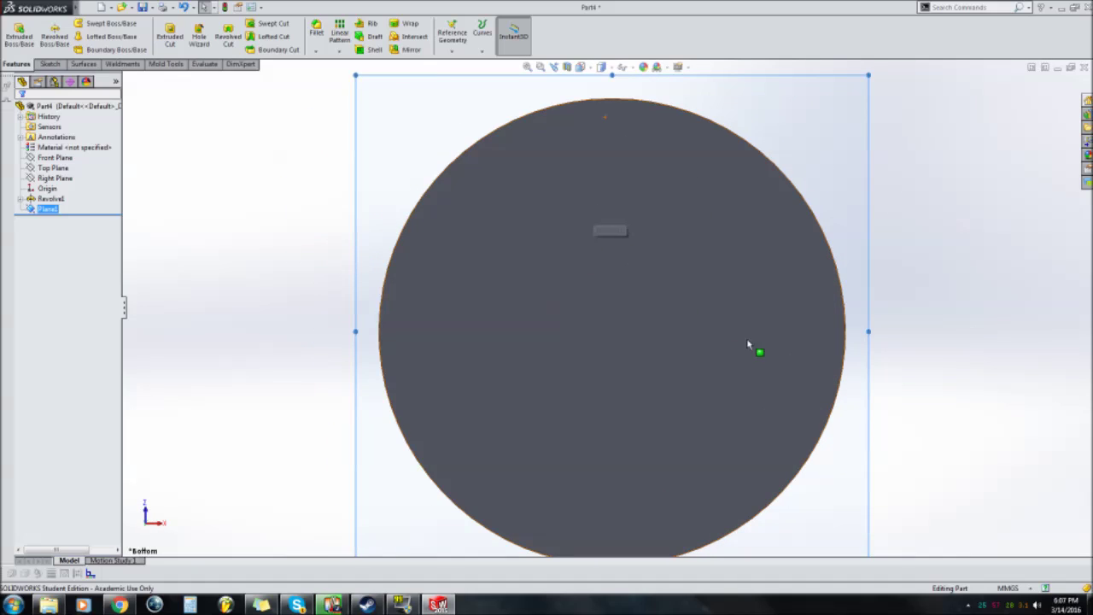
pyautogui.click(51, 65)
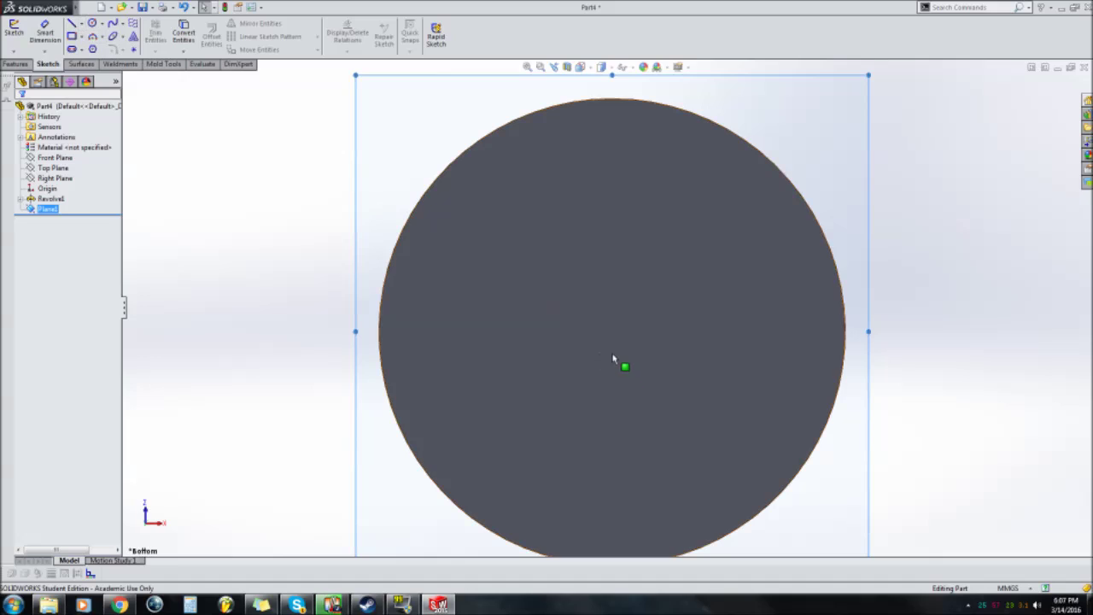
pyautogui.click(44, 211)
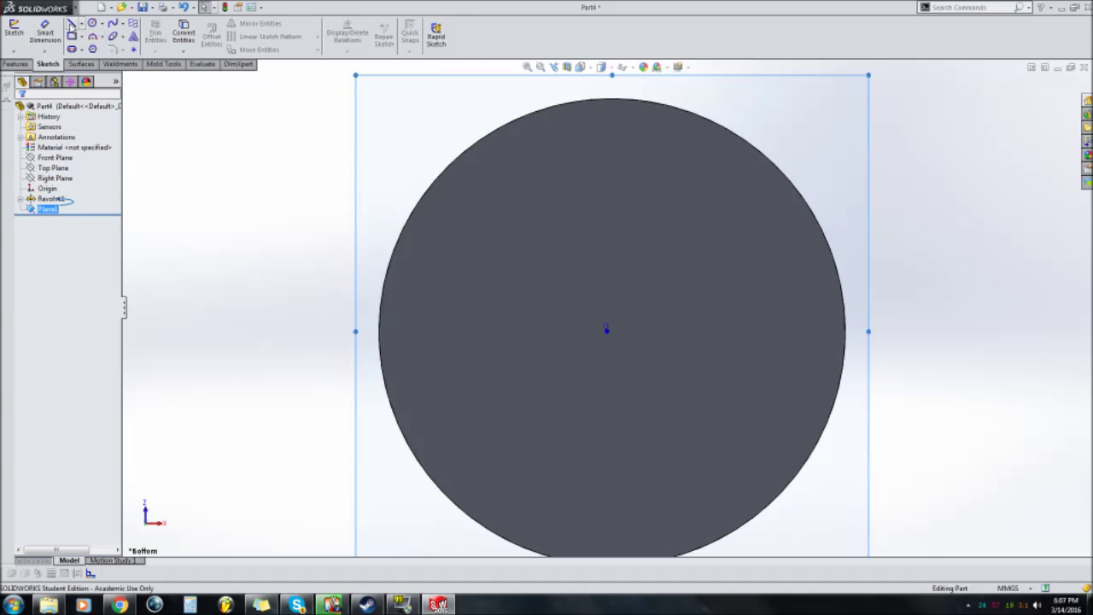
pyautogui.click(93, 37)
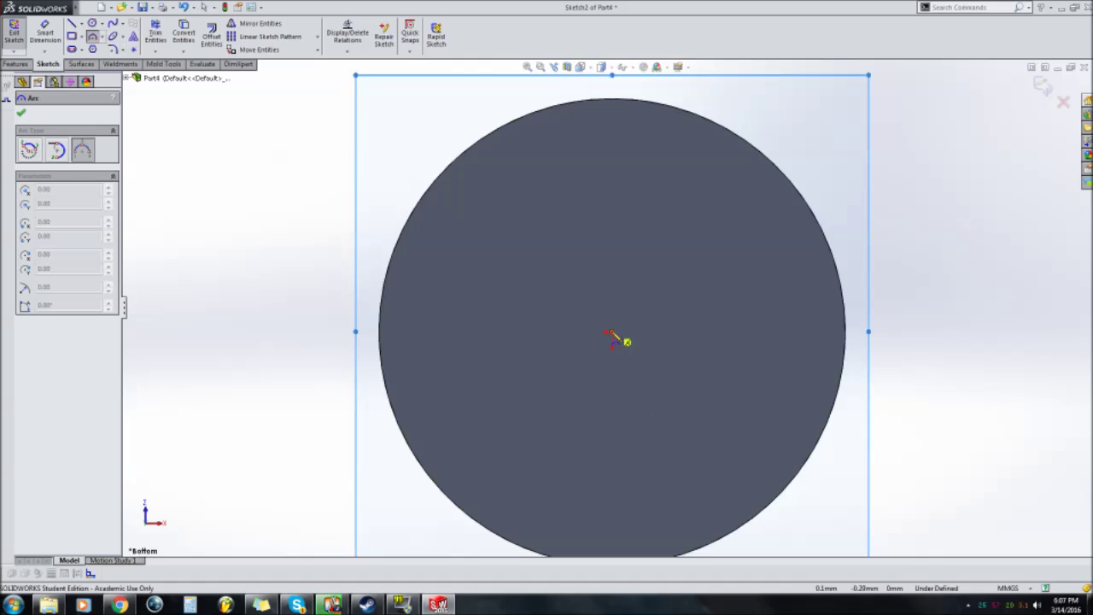
pyautogui.click(612, 331)
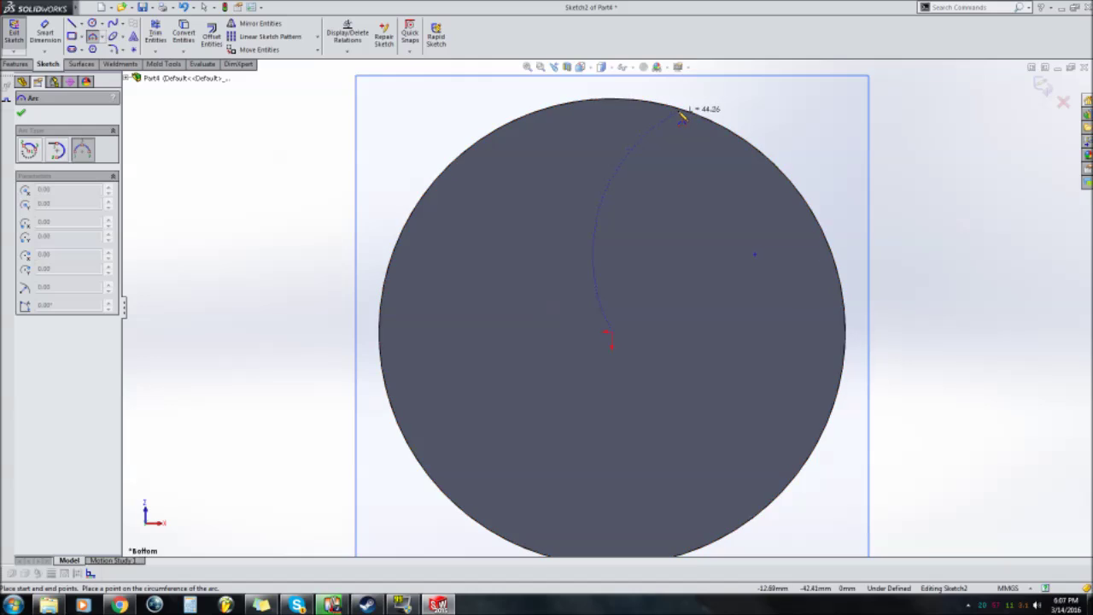
pyautogui.click(693, 121)
pyautogui.click(616, 223)
pyautogui.click(20, 117)
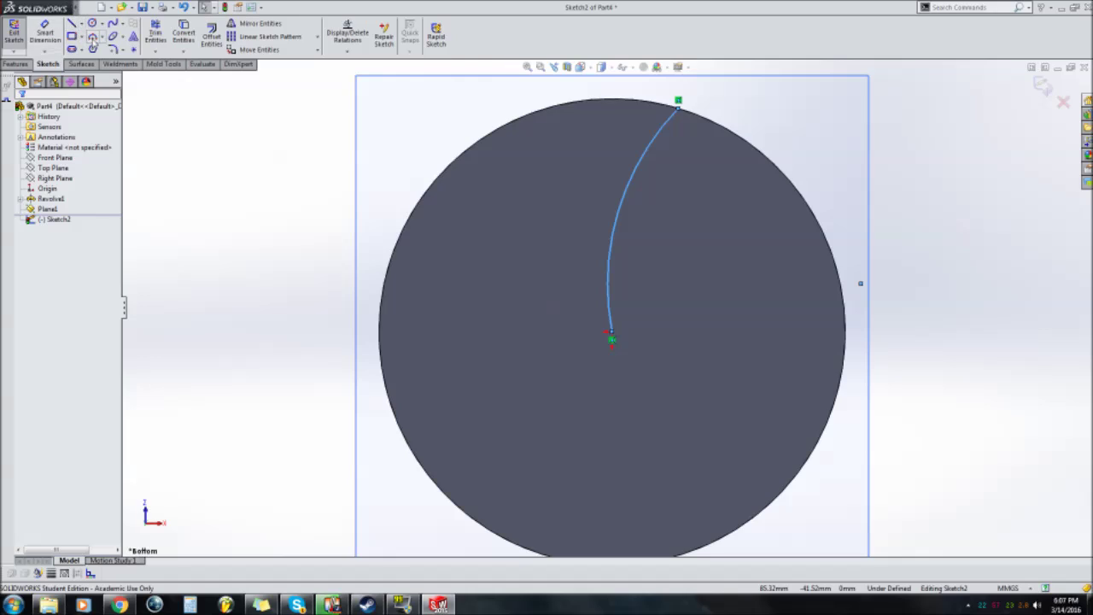
# Draw a short, slightly tilted line to the right from the arc's end at the origin and set its length to 1.5 mm
pyautogui.click(93, 38)
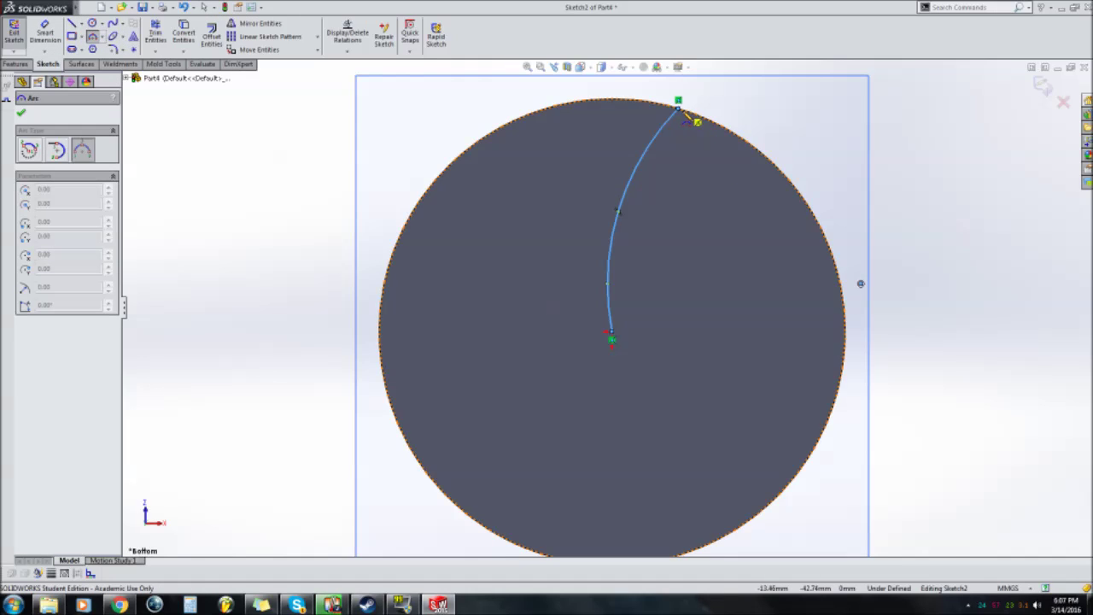
pyautogui.click(21, 112)
pyautogui.click(74, 25)
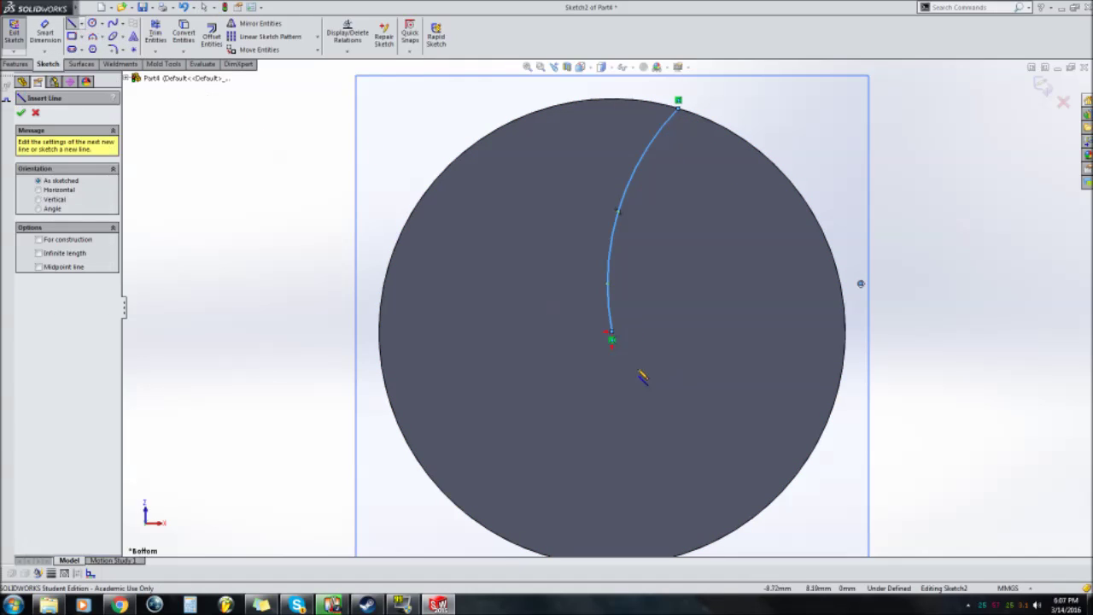
pyautogui.click(611, 334)
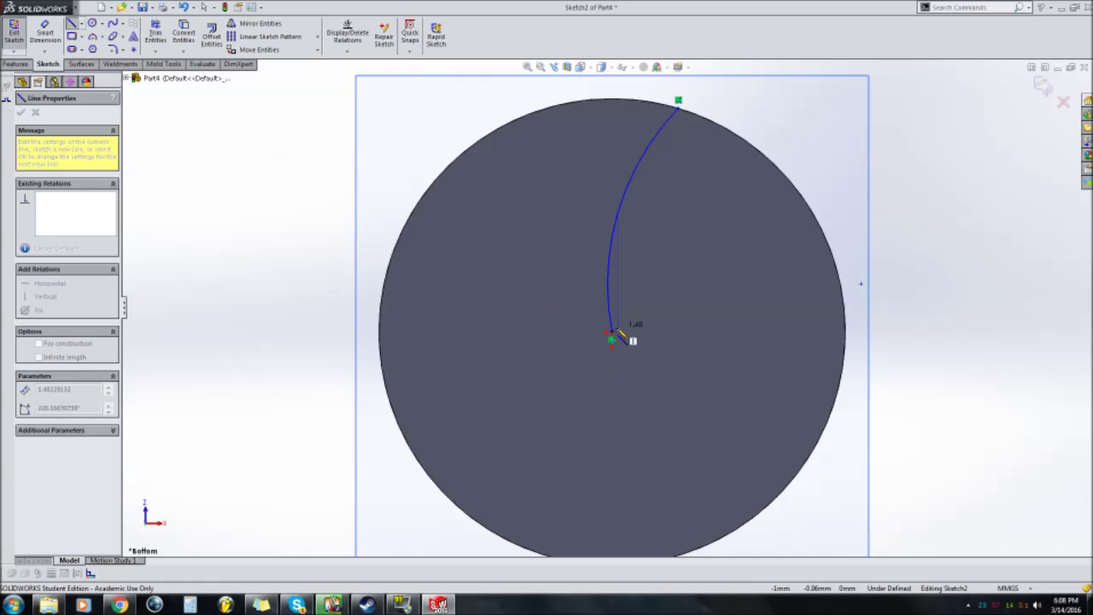
pyautogui.scroll(-5, 631, 339)
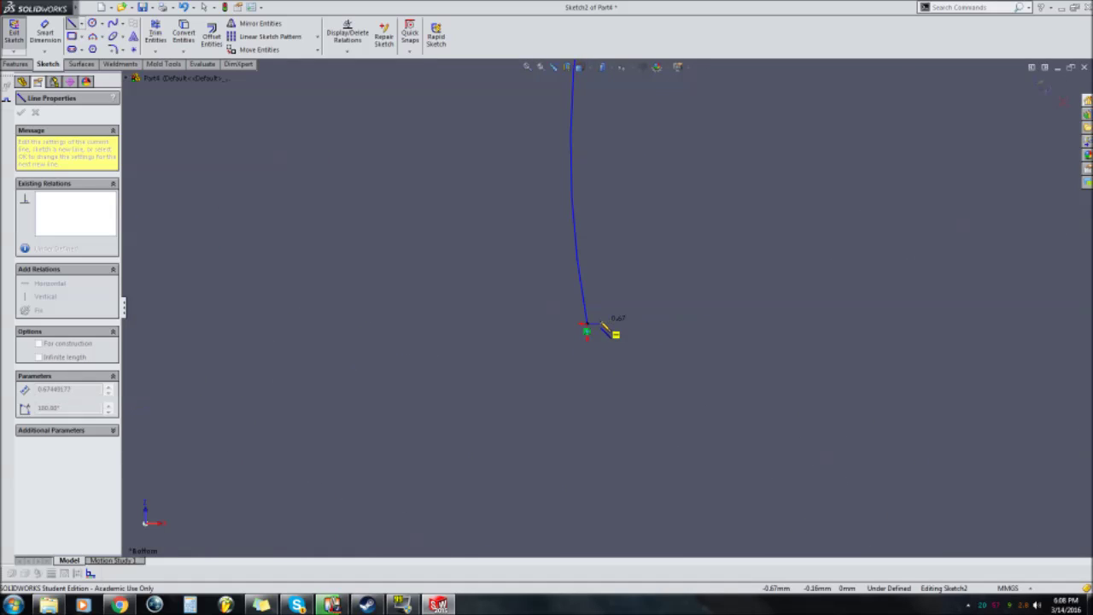
pyautogui.click(602, 322)
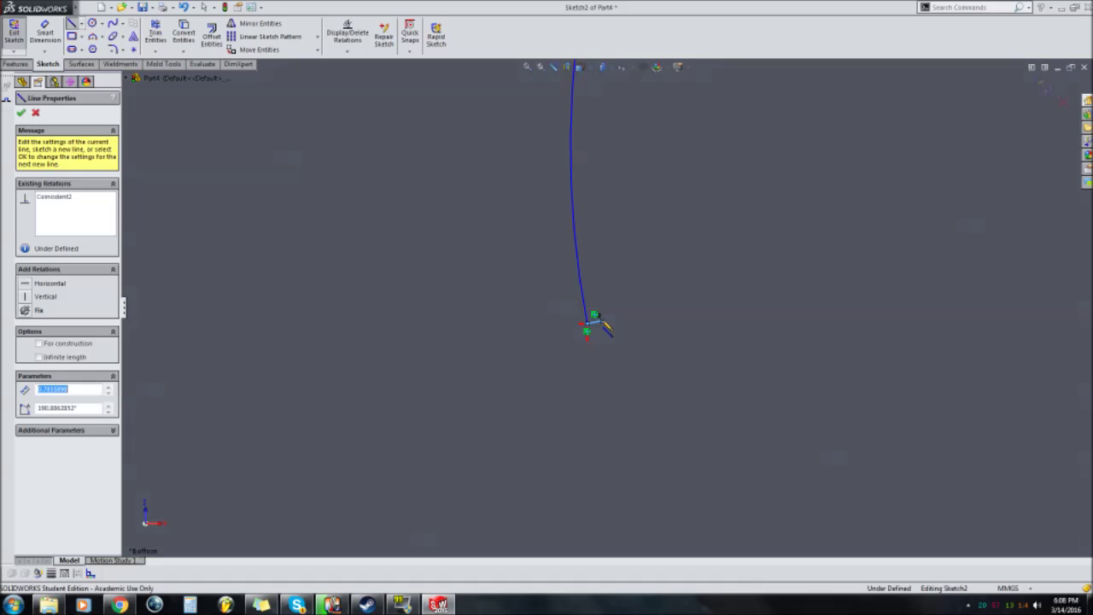
pyautogui.press('Escape')
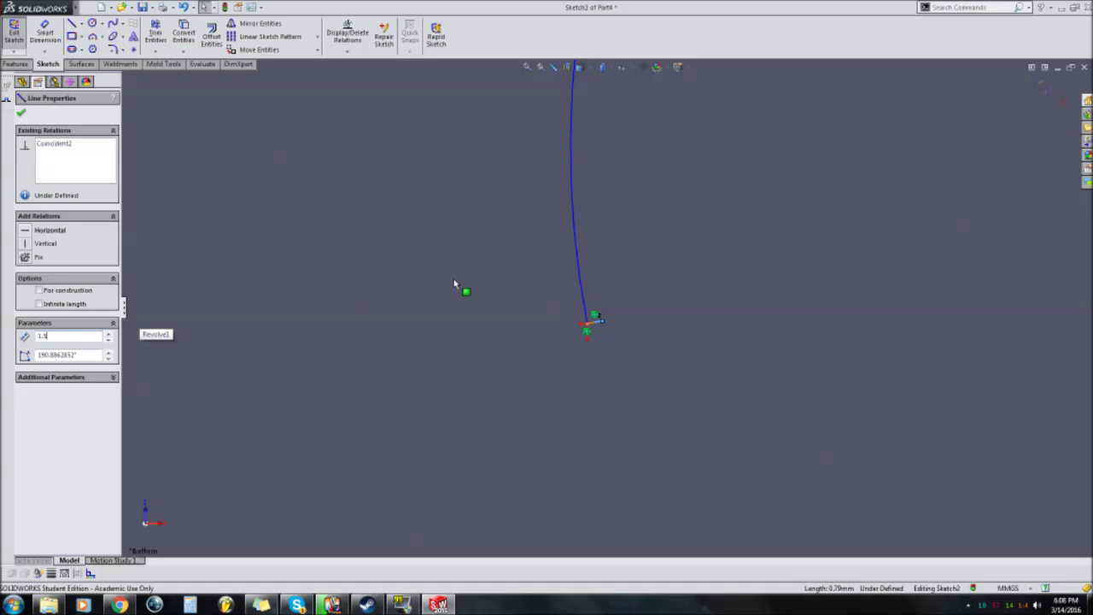
pyautogui.click(23, 115)
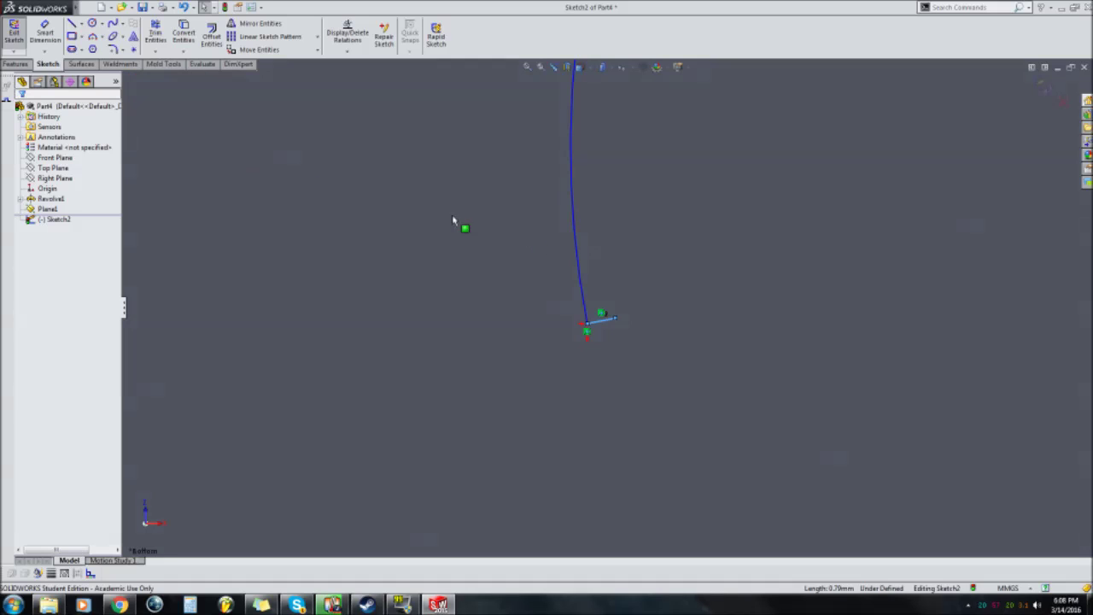
# Draw a short line to the right from the arc's outer end to the disc's edge and adjust its length
pyautogui.scroll(-2, 781, 192)
pyautogui.scroll(8, 751, 171)
pyautogui.scroll(-2, 690, 123)
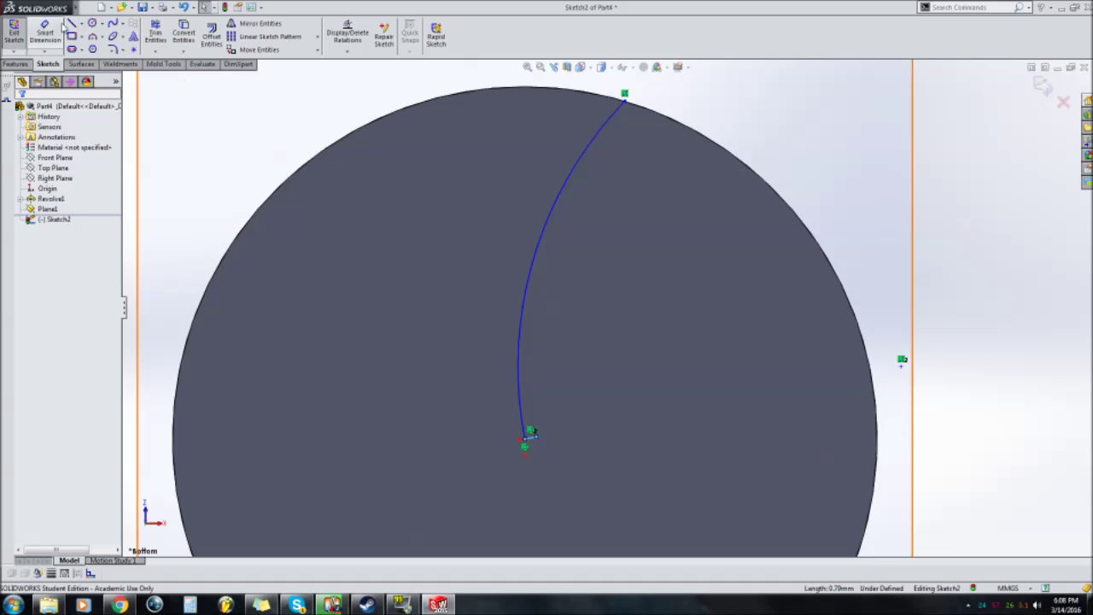
pyautogui.click(72, 23)
pyautogui.click(625, 100)
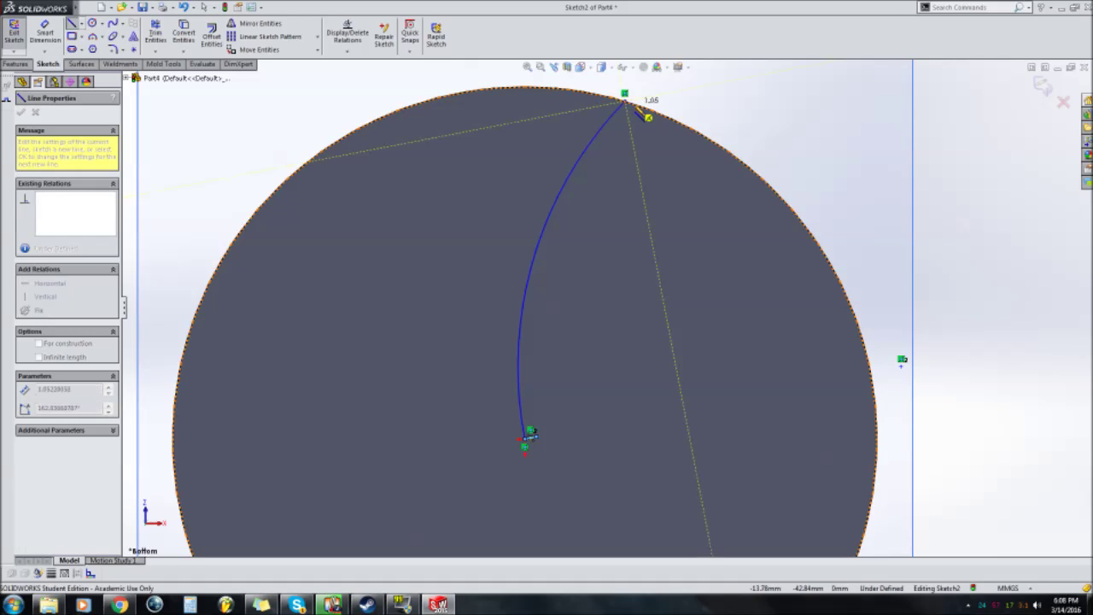
pyautogui.click(636, 105)
pyautogui.press('Escape')
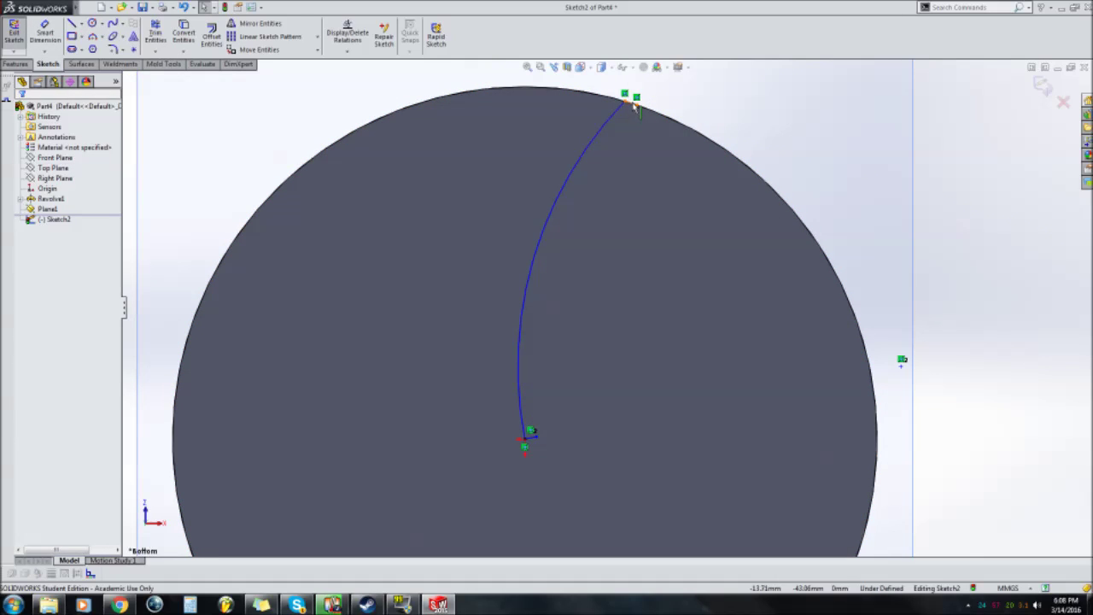
pyautogui.click(633, 105)
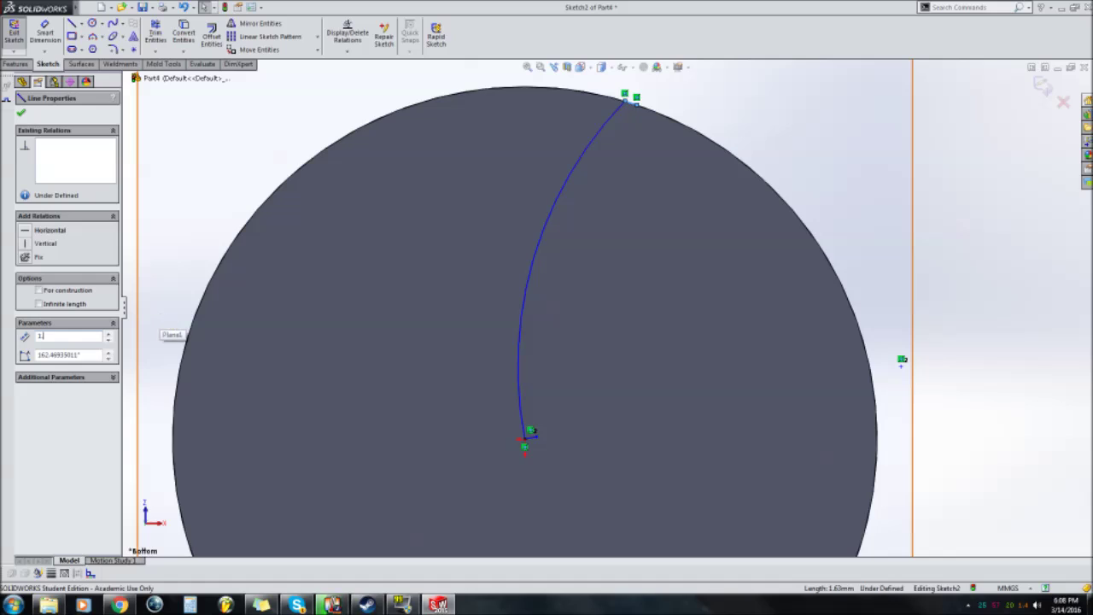
pyautogui.press('Return')
pyautogui.click(21, 115)
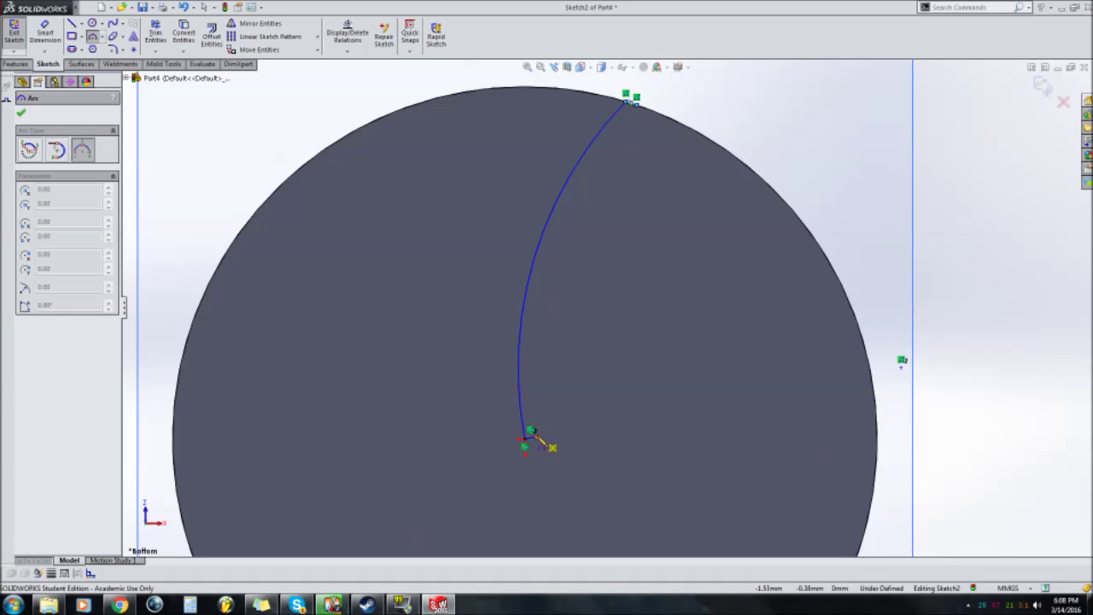
# Close the narrow curved profile with a second three-point arc of about 50 mm radius between the free ends of the two short lines
pyautogui.click(527, 435)
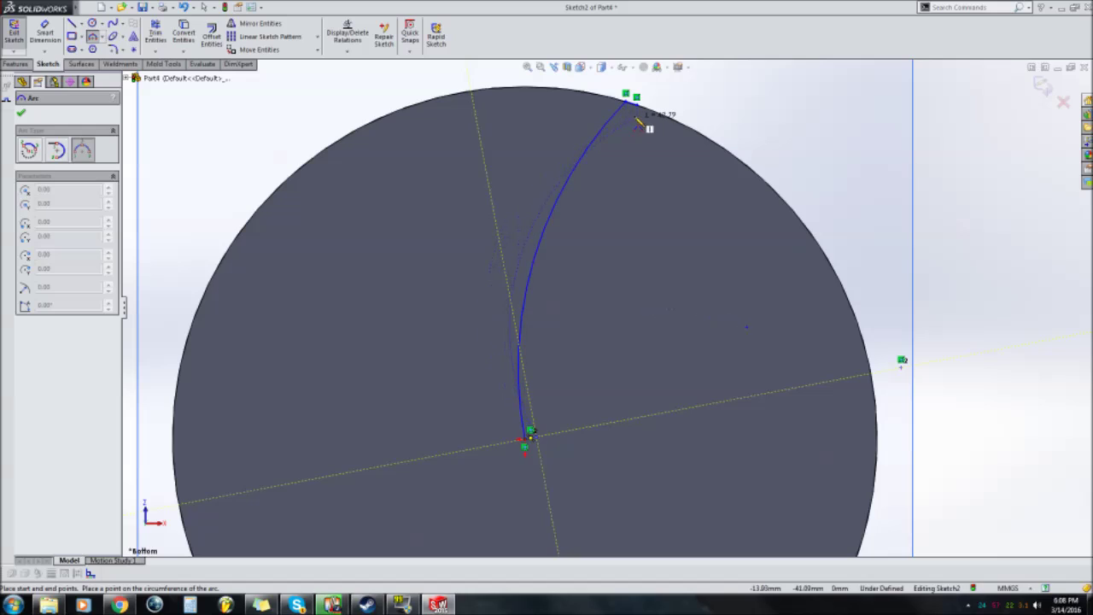
pyautogui.click(636, 103)
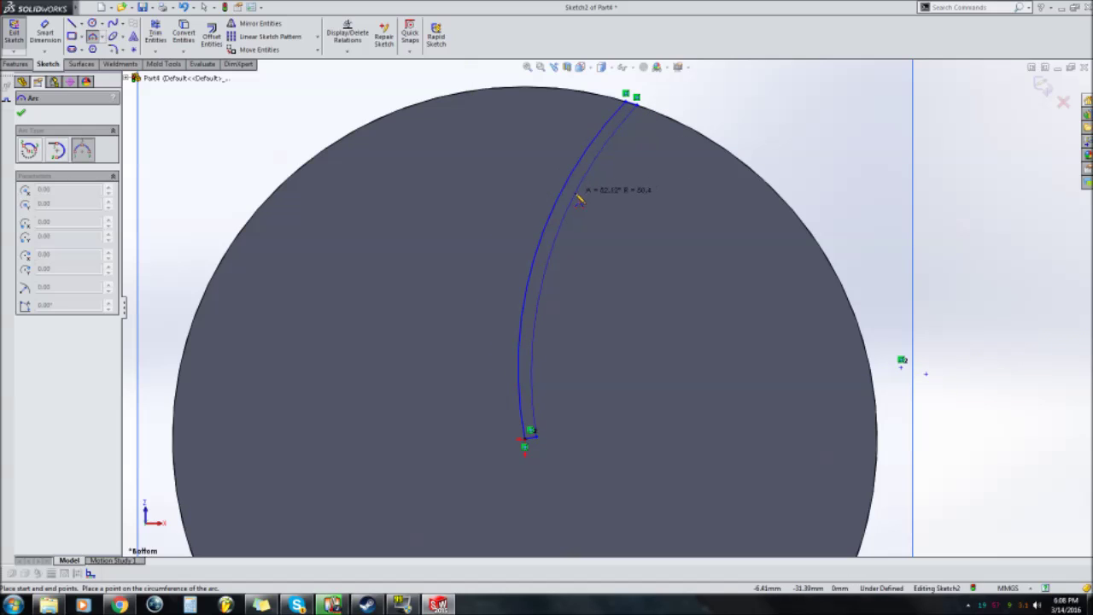
pyautogui.click(578, 198)
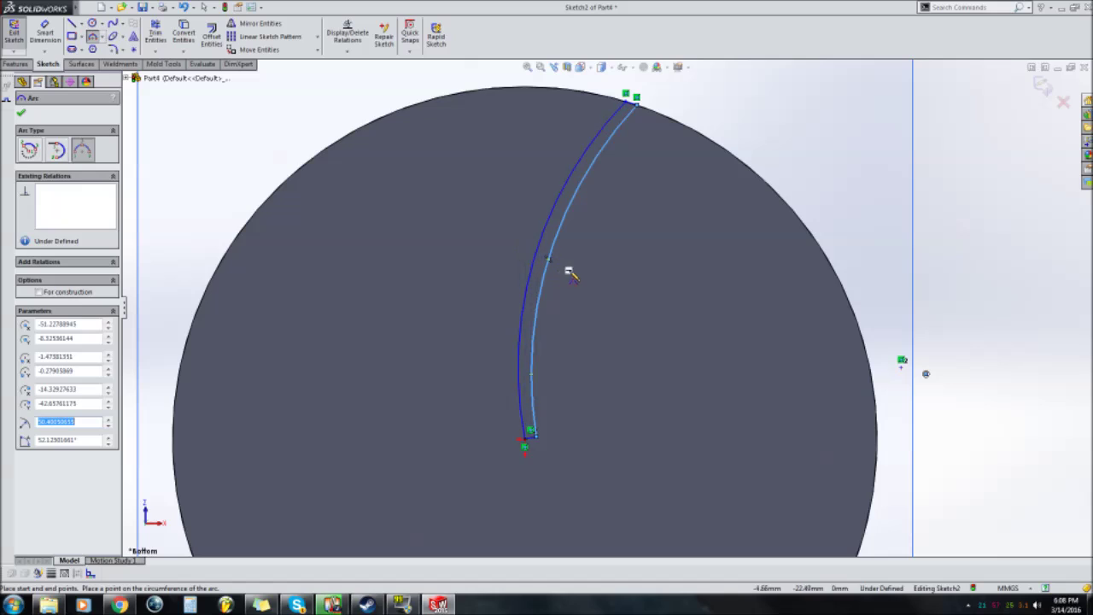
pyautogui.scroll(-1, 582, 376)
pyautogui.scroll(1, 599, 307)
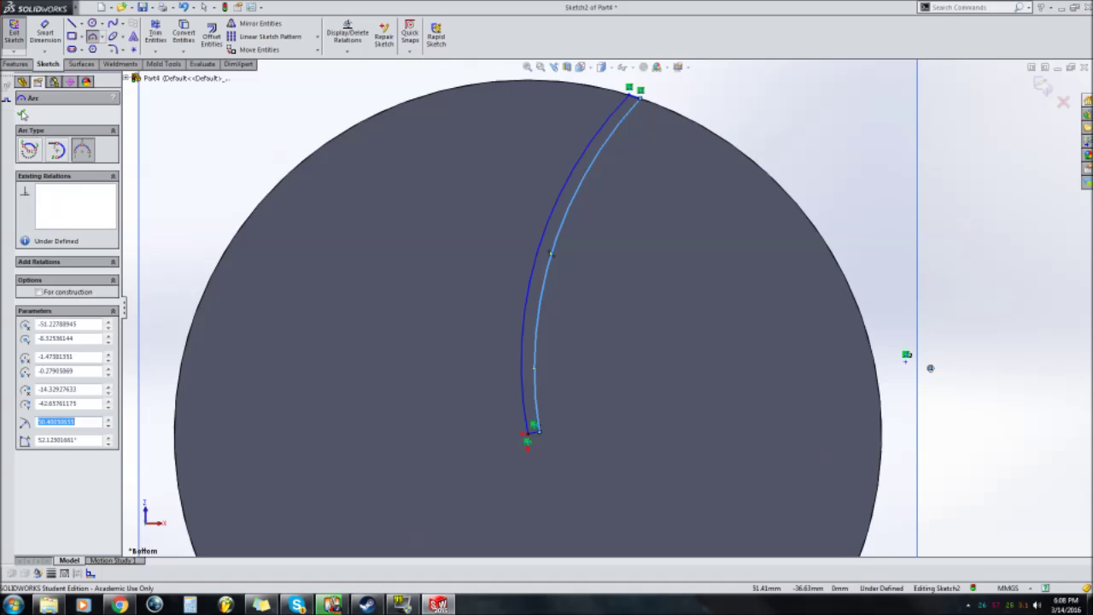
pyautogui.press('Escape')
pyautogui.click(1070, 223)
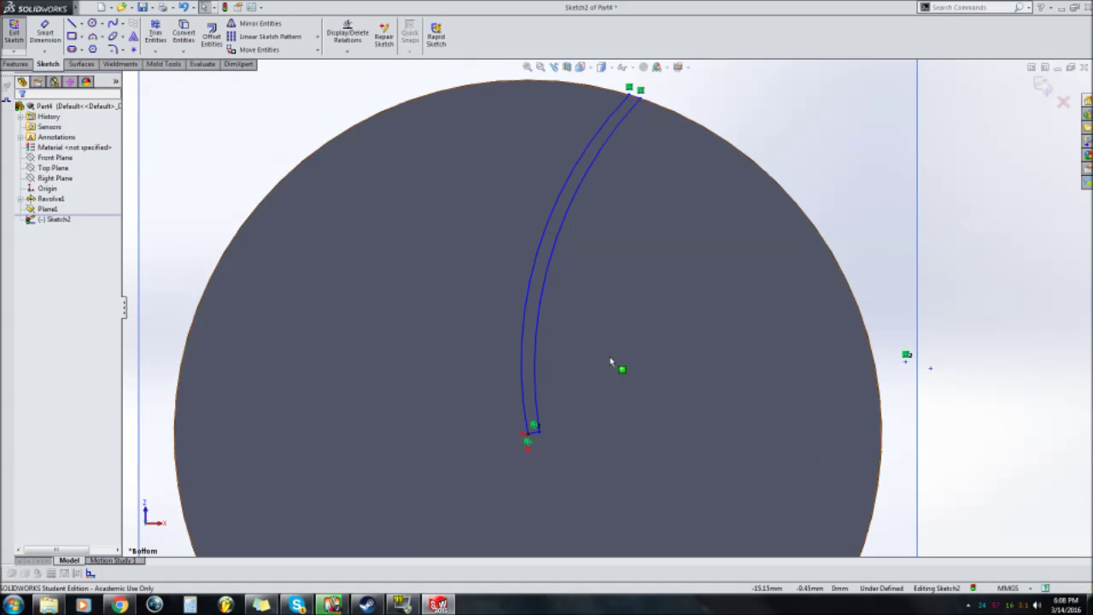
# Show the model in an isometric view and finish the curved strip sketch
pyautogui.moveTo(602, 159)
pyautogui.mouseDown(button='middle')
pyautogui.moveTo(603, 268)
pyautogui.moveTo(629, 190)
pyautogui.moveTo(590, 114)
pyautogui.moveTo(612, 146)
pyautogui.mouseUp(button='middle')
pyautogui.click(582, 67)
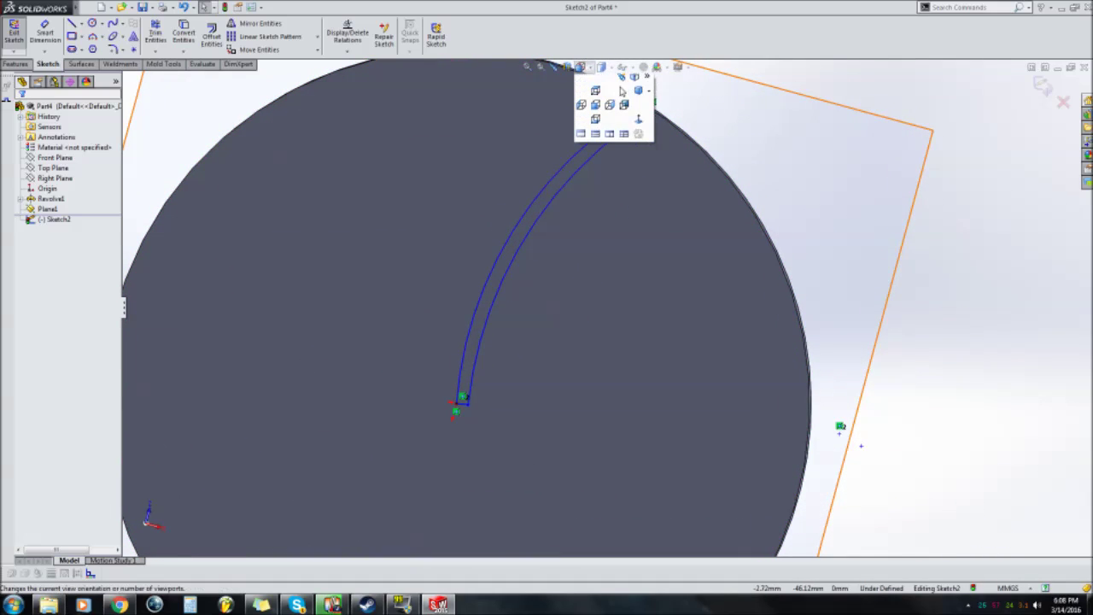
pyautogui.click(638, 98)
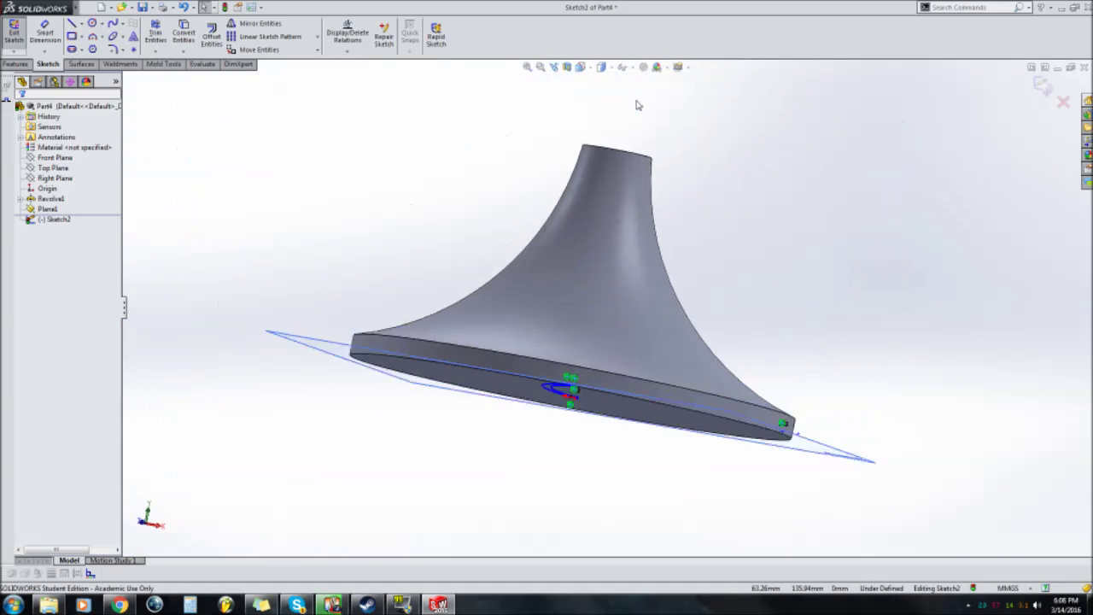
pyautogui.moveTo(544, 339)
pyautogui.mouseDown(button='middle')
pyautogui.moveTo(600, 355)
pyautogui.moveTo(626, 295)
pyautogui.moveTo(639, 306)
pyautogui.moveTo(618, 292)
pyautogui.mouseUp(button='middle')
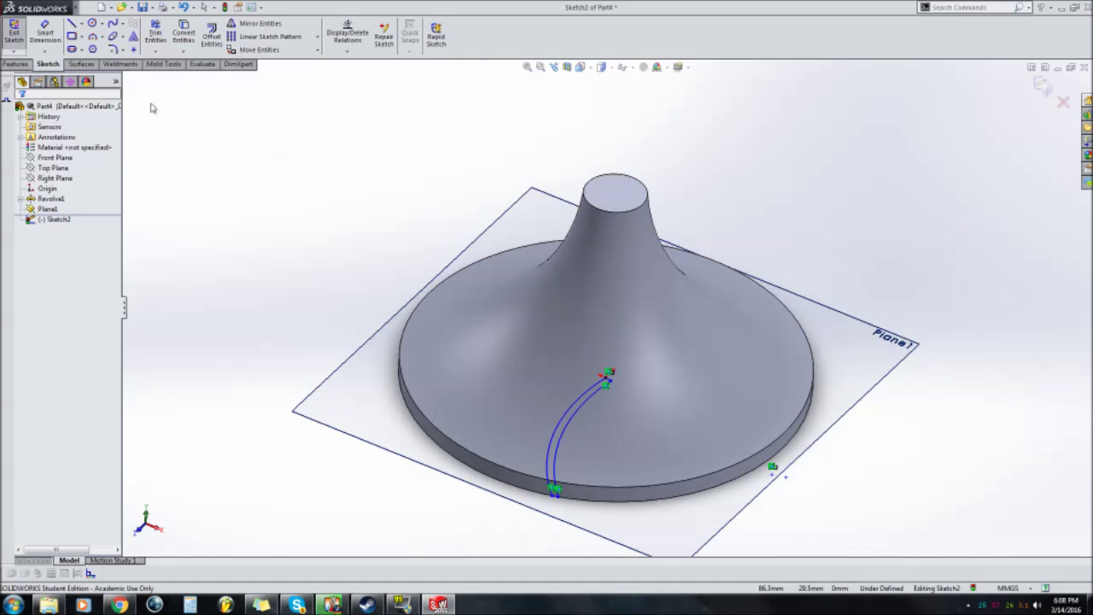
pyautogui.click(14, 33)
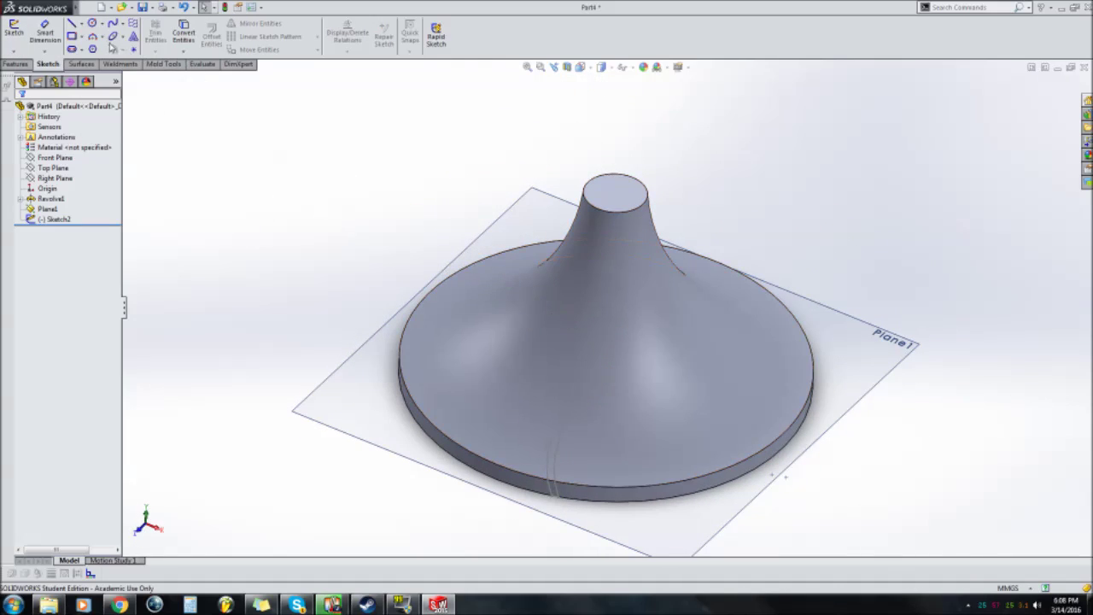
# Create a reference plane on the hub's flat top face with an offset of 0 mm
pyautogui.click(16, 64)
pyautogui.click(452, 50)
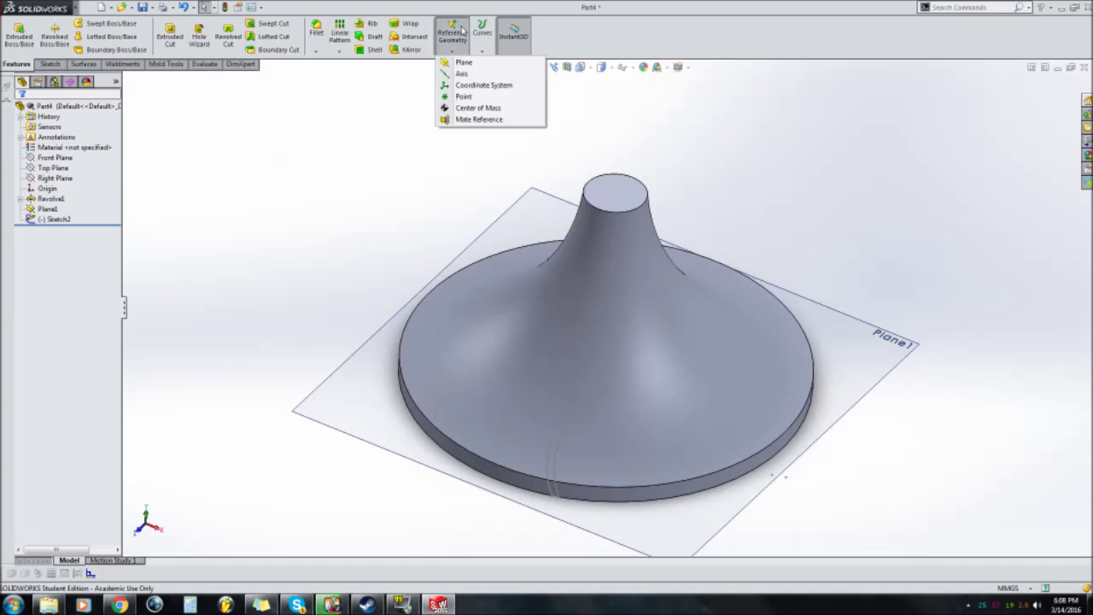
pyautogui.click(464, 64)
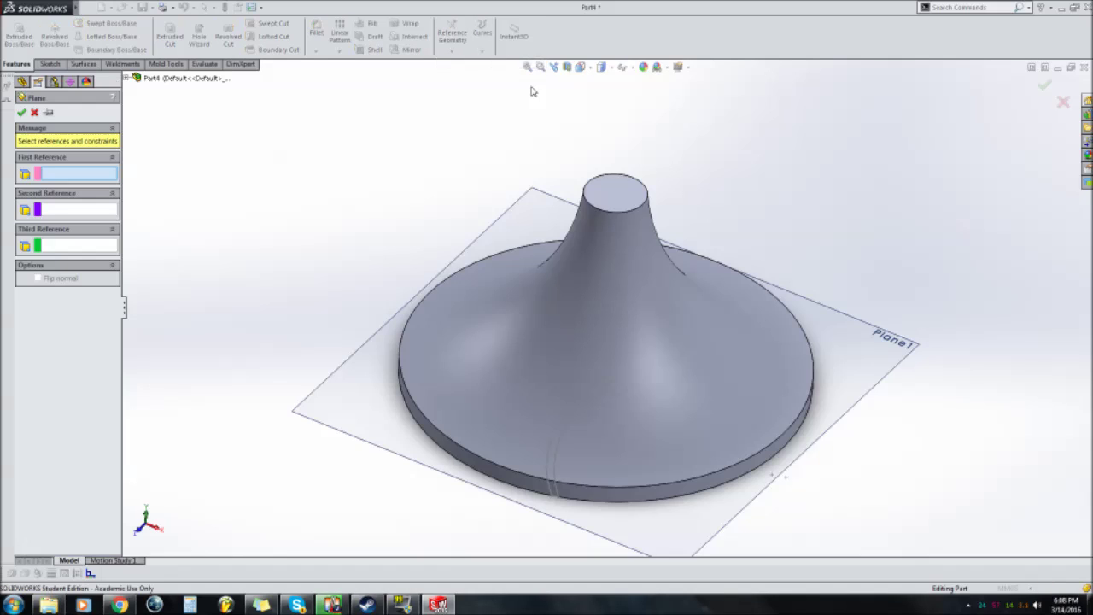
pyautogui.click(615, 199)
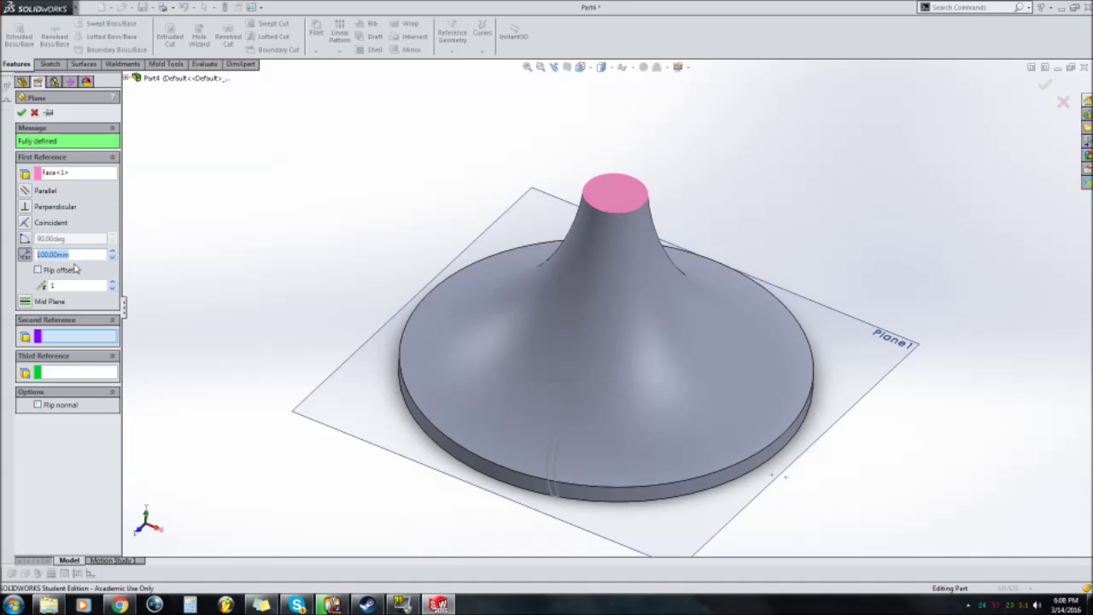
pyautogui.write('0')
pyautogui.press('Return')
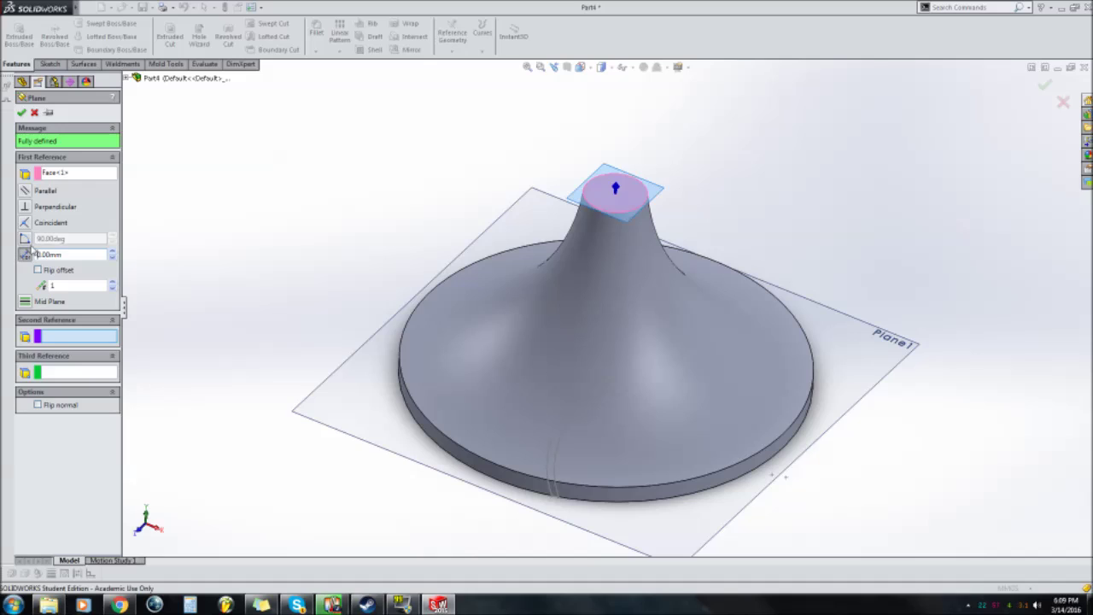
pyautogui.click(24, 114)
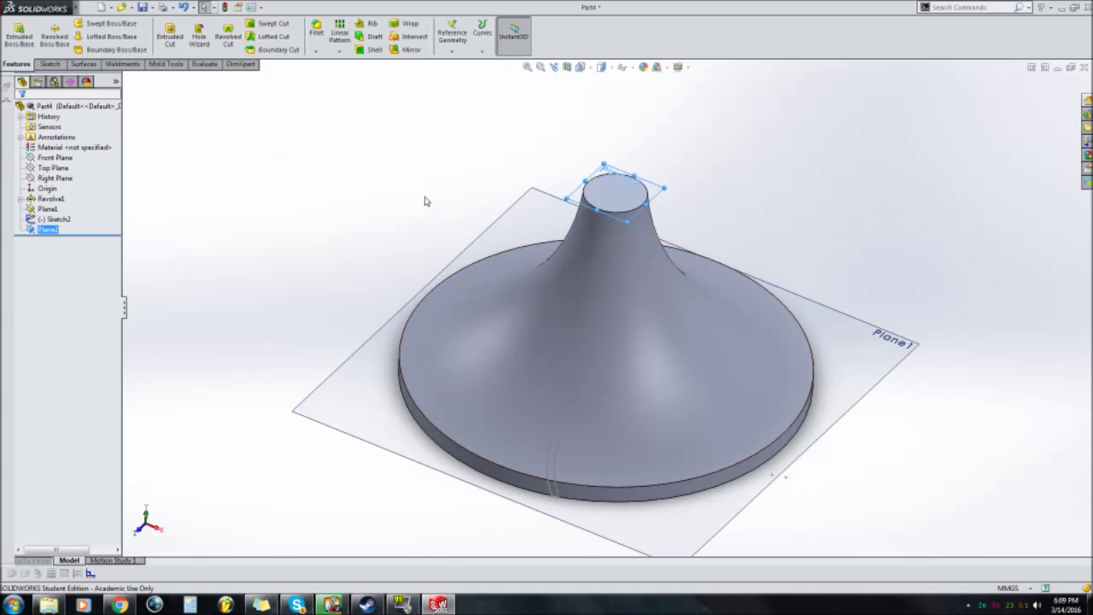
# Orient the model to the top view and bring up the sketching tools
pyautogui.moveTo(424, 202); pyautogui.dragTo(431, 265, button='middle')
pyautogui.click(585, 75)
pyautogui.click(594, 98)
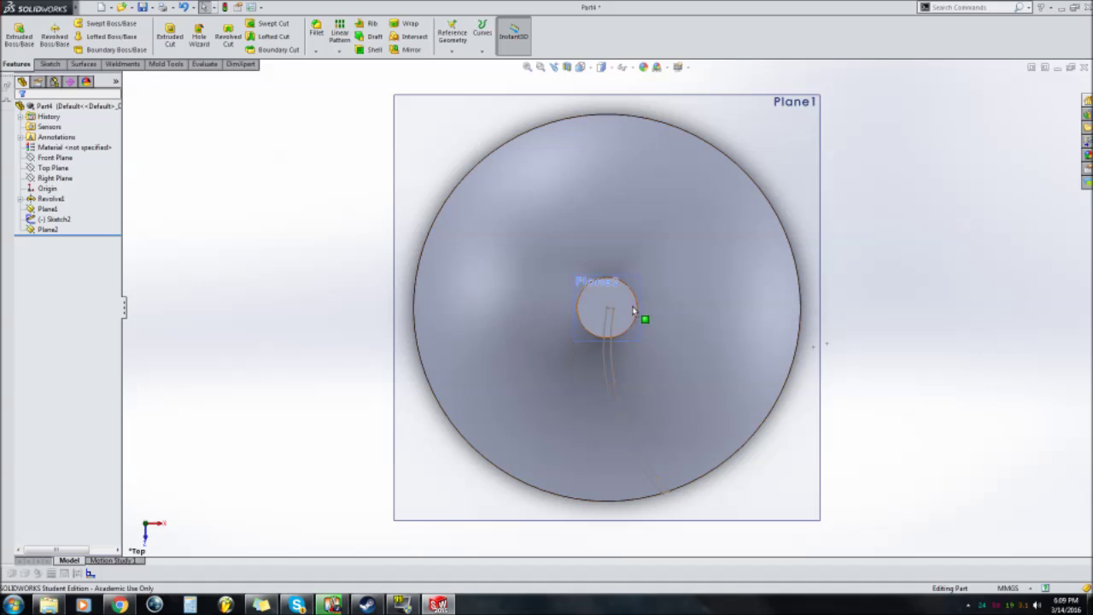
pyautogui.click(50, 64)
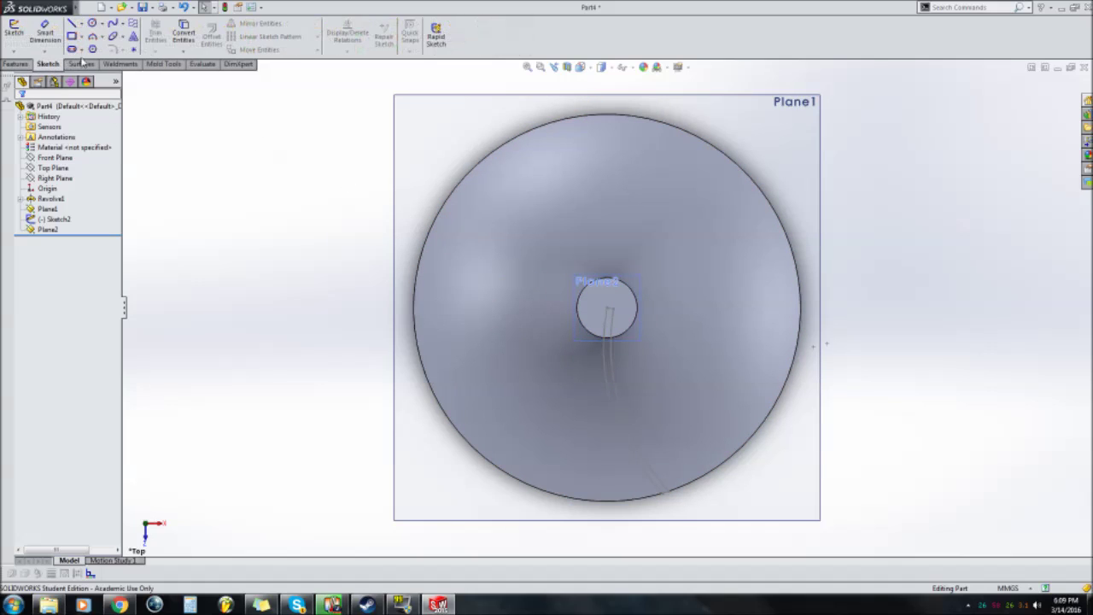
pyautogui.click(82, 26)
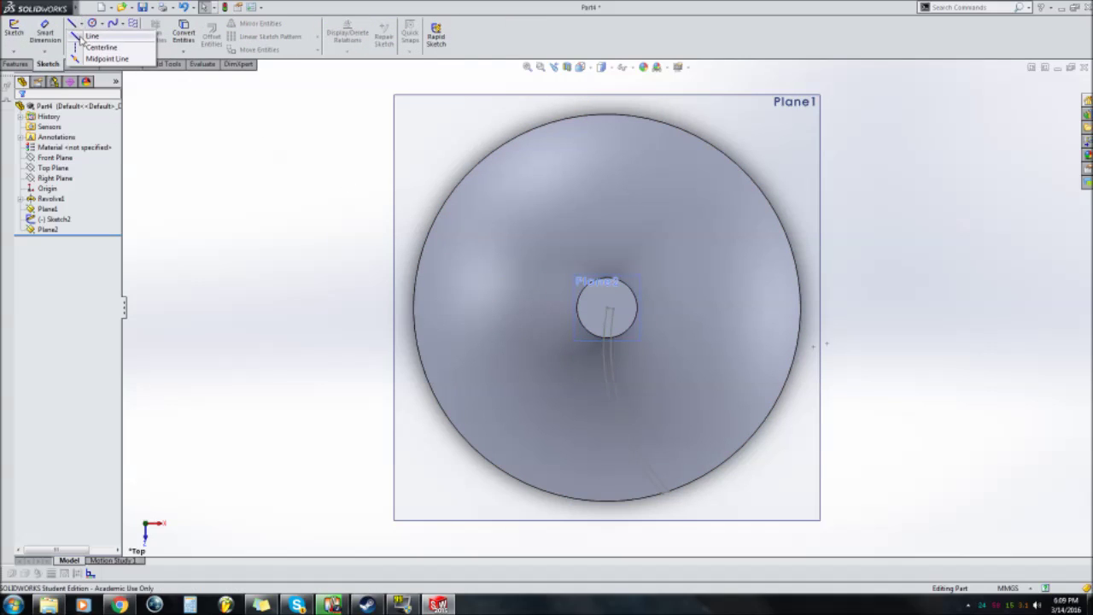
pyautogui.click(82, 36)
pyautogui.click(22, 113)
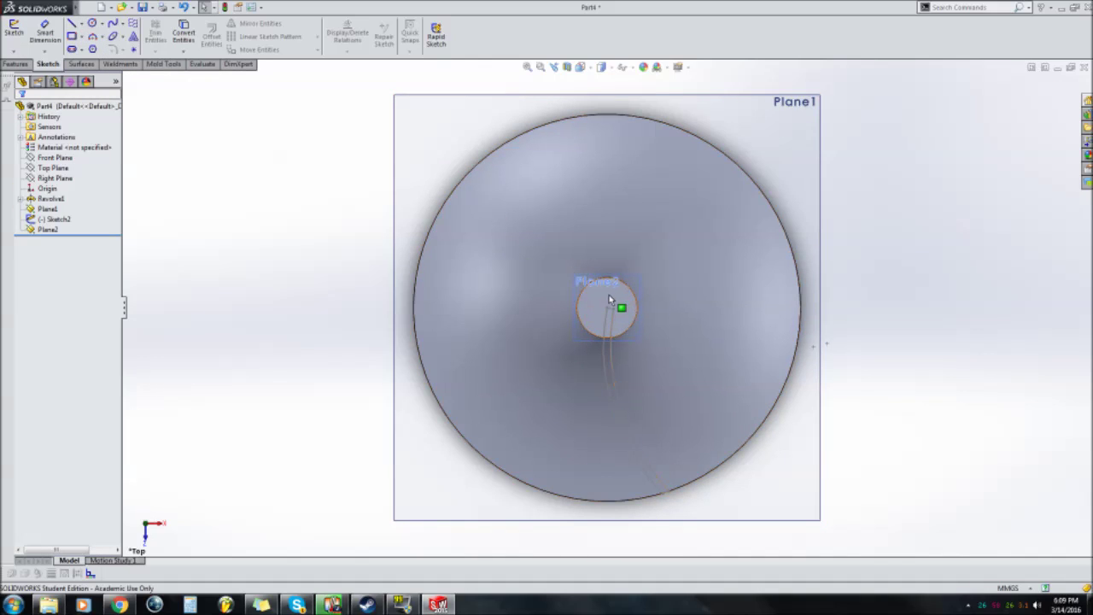
# Draw a narrow corner rectangle on the hub's top plane from the origin to the disc's edge, about 0.9 mm wide and 45 mm long
pyautogui.click(75, 37)
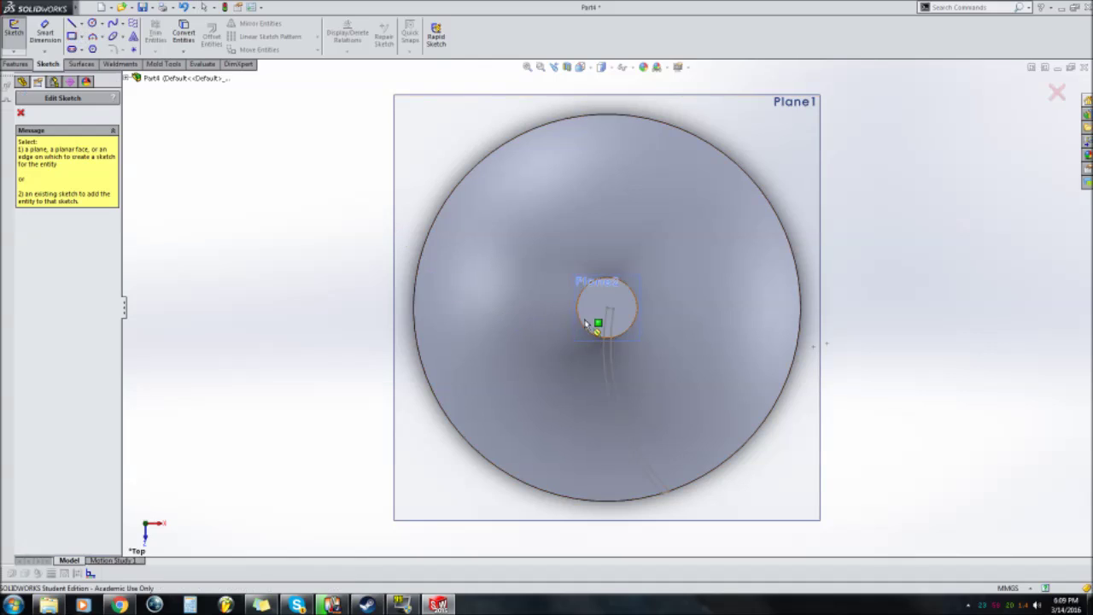
pyautogui.click(145, 79)
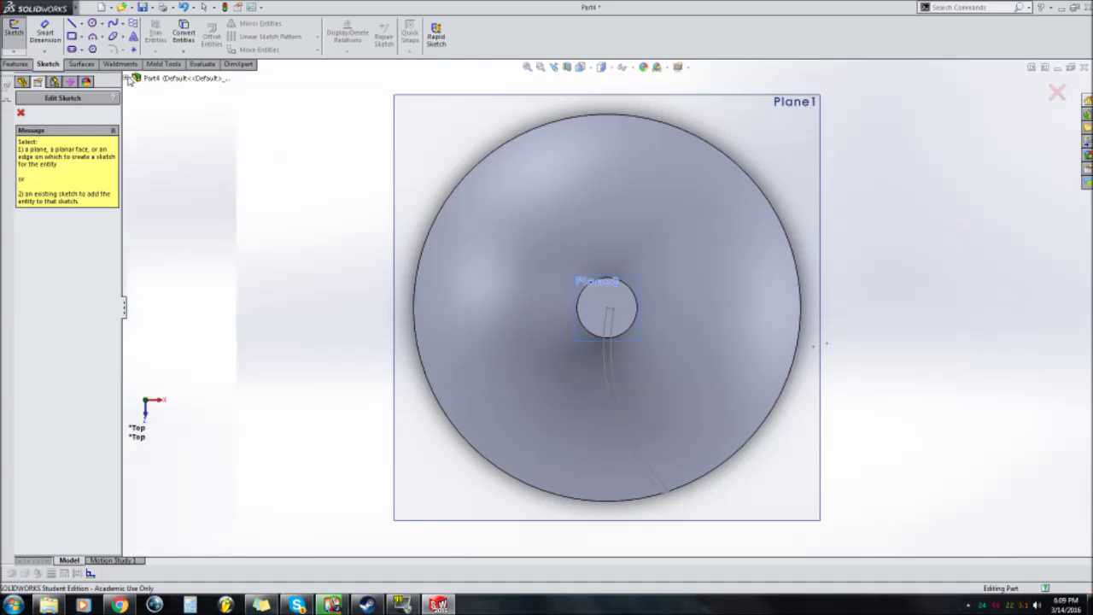
pyautogui.click(155, 202)
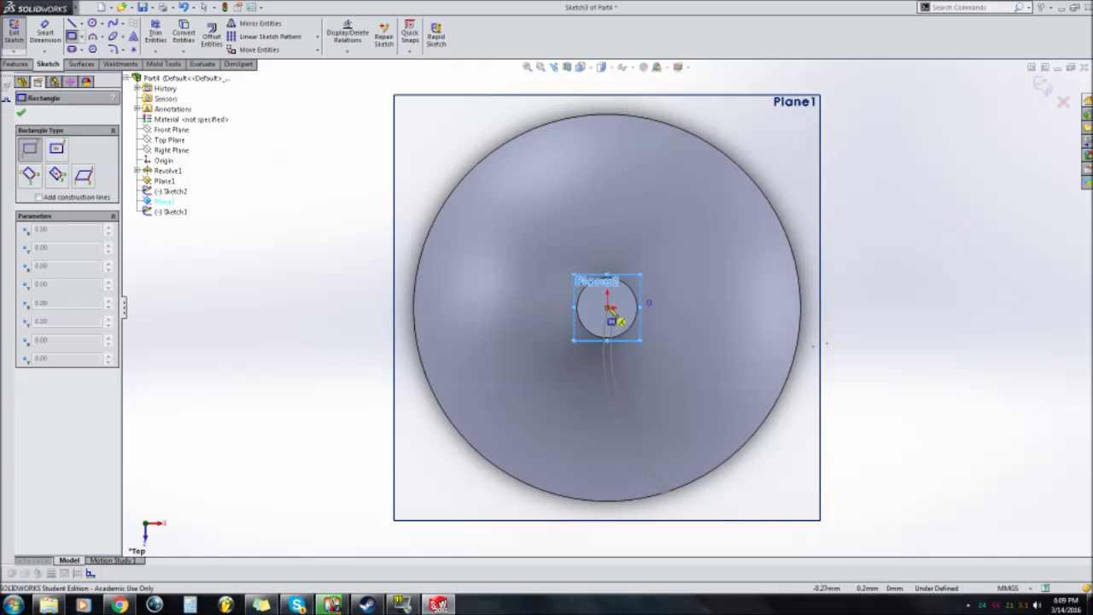
pyautogui.click(607, 307)
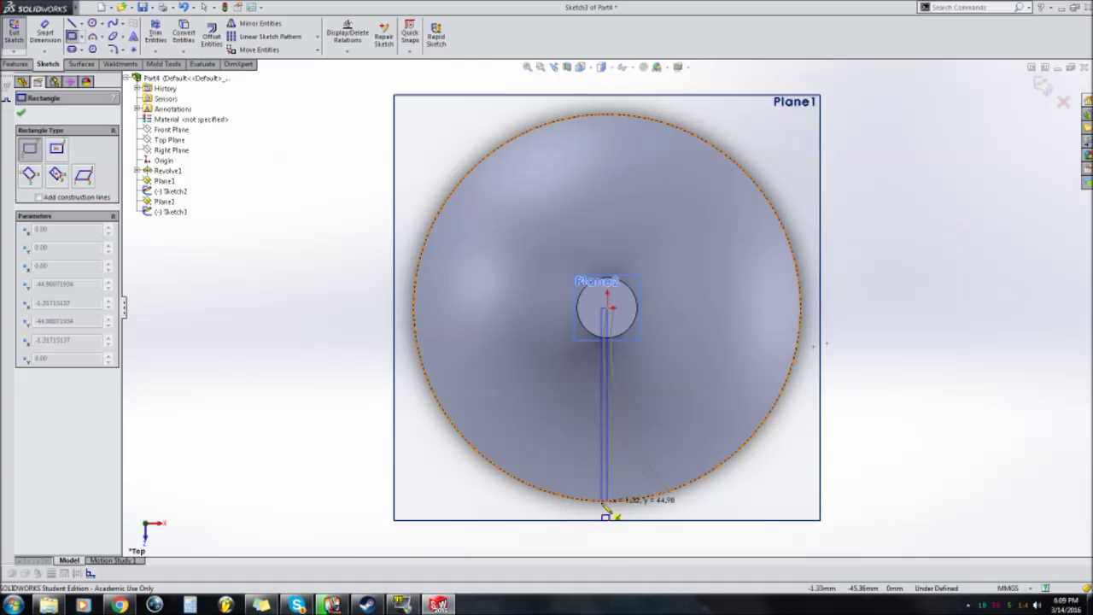
pyautogui.moveTo(604, 506); pyautogui.dragTo(607, 509)
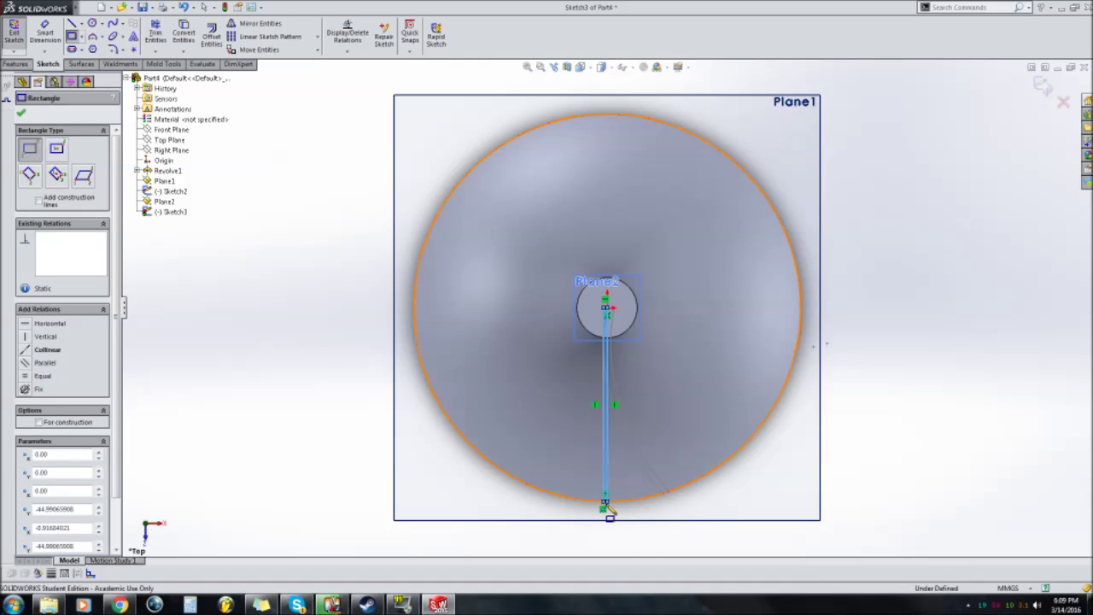
pyautogui.click(22, 114)
pyautogui.moveTo(607, 502)
pyautogui.mouseDown()
pyautogui.moveTo(535, 488)
pyautogui.moveTo(591, 505)
pyautogui.mouseUp()
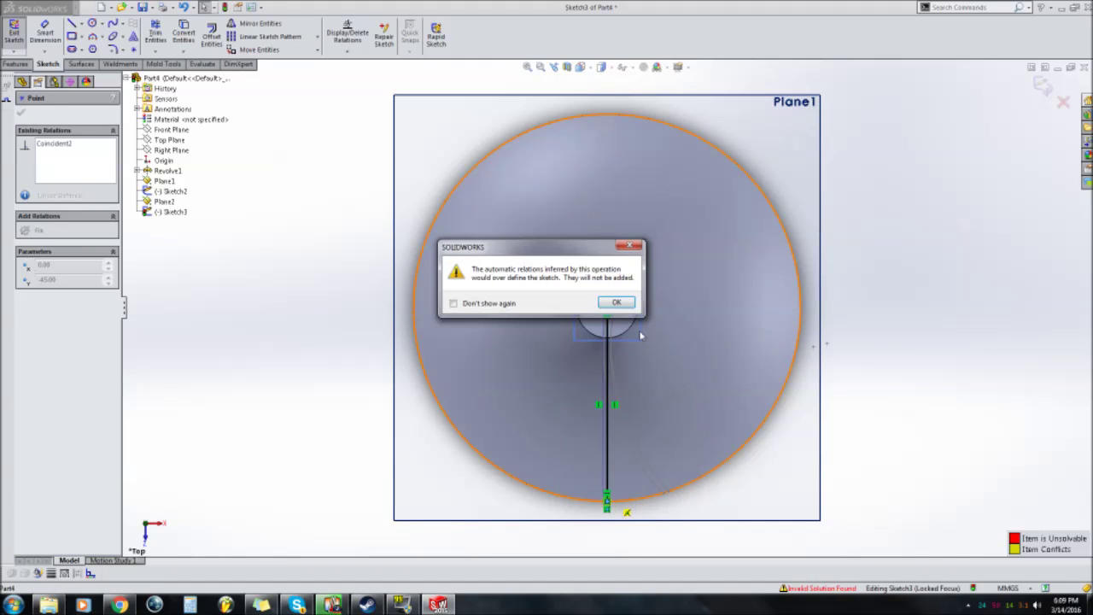
pyautogui.click(620, 247)
# Delete the vertical relations from both long sides of the narrow rectangle
pyautogui.scroll(-3, 642, 359)
pyautogui.click(571, 353)
pyautogui.scroll(2, 693, 359)
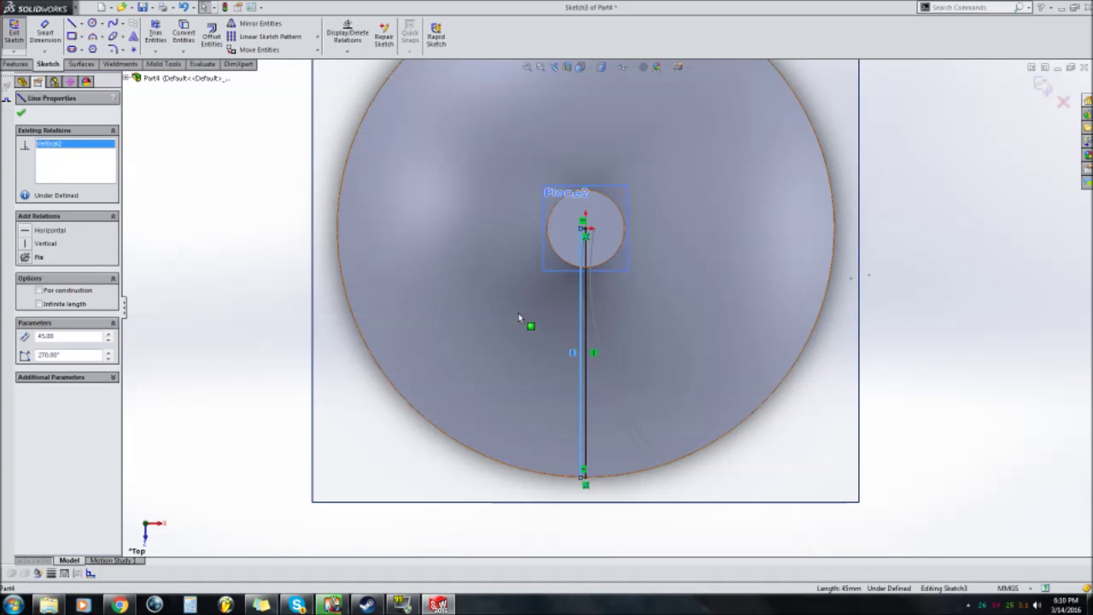
pyautogui.rightClick(53, 147)
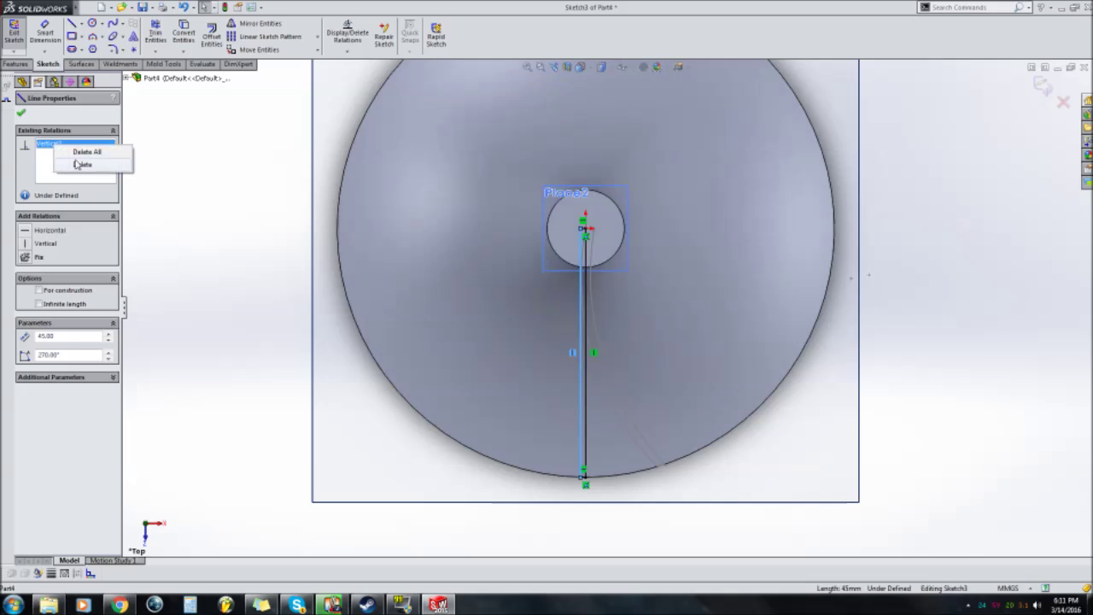
pyautogui.click(73, 166)
pyautogui.click(588, 281)
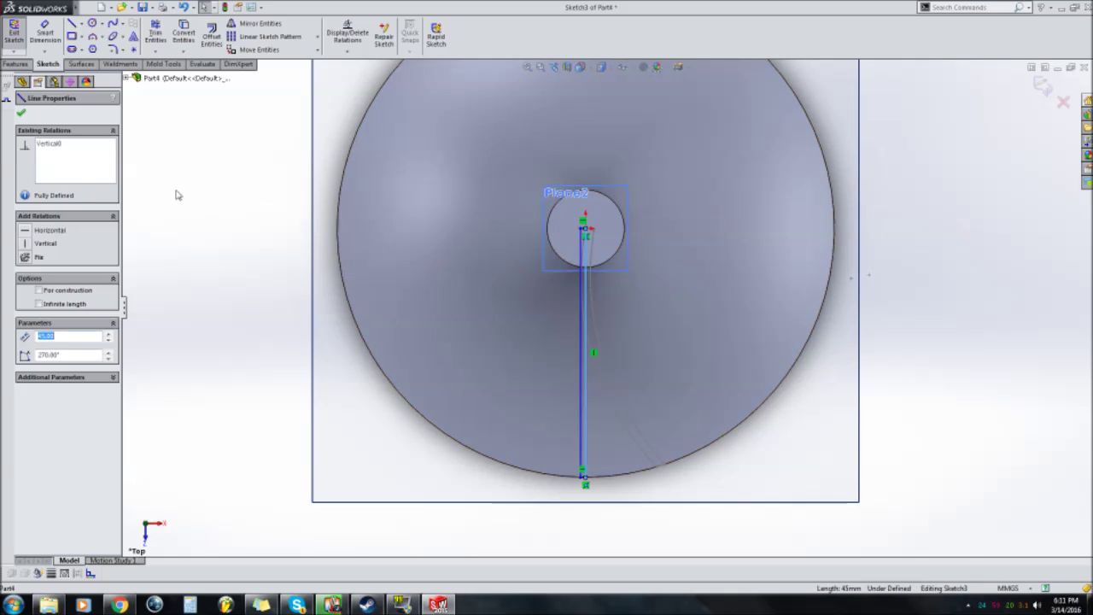
pyautogui.rightClick(53, 147)
pyautogui.click(91, 170)
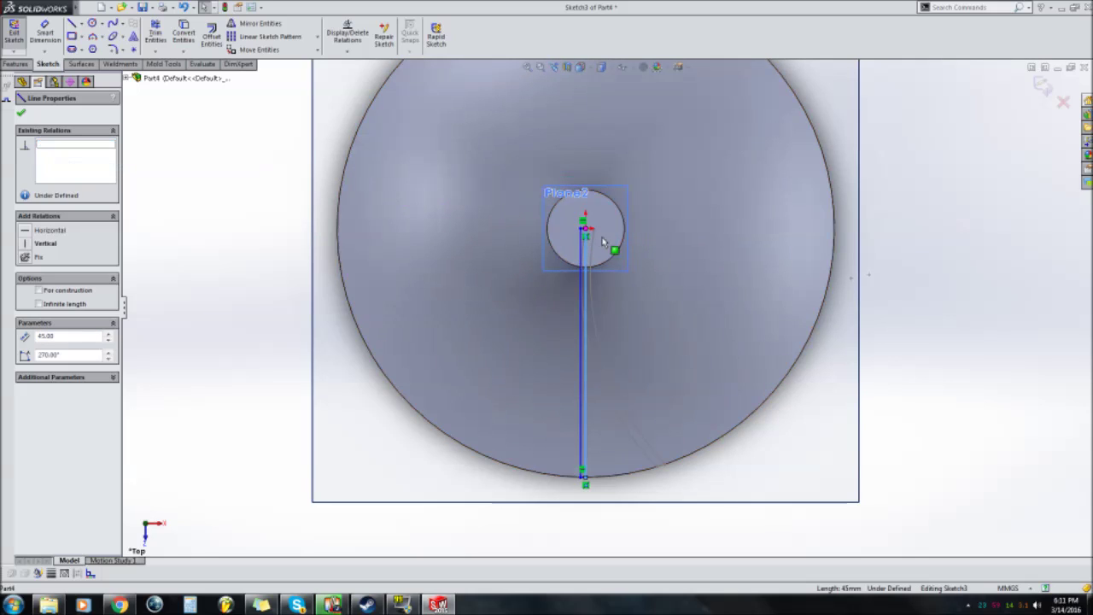
# Delete the horizontal relation from the rectangle's short side at the origin
pyautogui.scroll(-4, 572, 220)
pyautogui.scroll(-6, 572, 220)
pyautogui.click(600, 292)
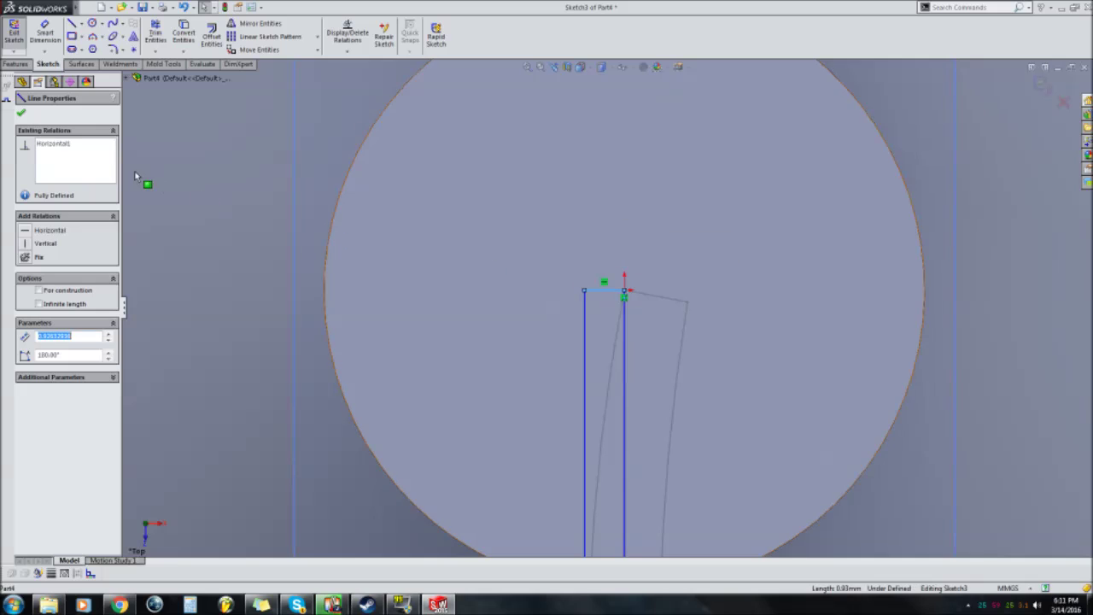
pyautogui.rightClick(59, 151)
pyautogui.click(90, 167)
# Delete the coincident relation from the rectangle's outer corner point directly below the origin
pyautogui.scroll(5, 692, 304)
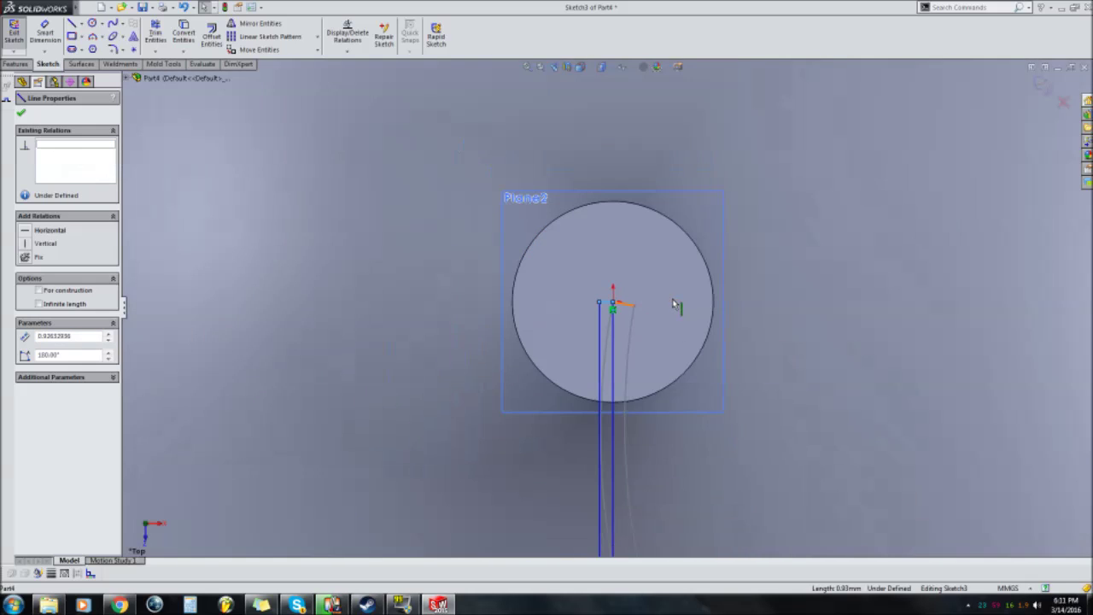
pyautogui.scroll(3, 638, 427)
pyautogui.scroll(-8, 589, 482)
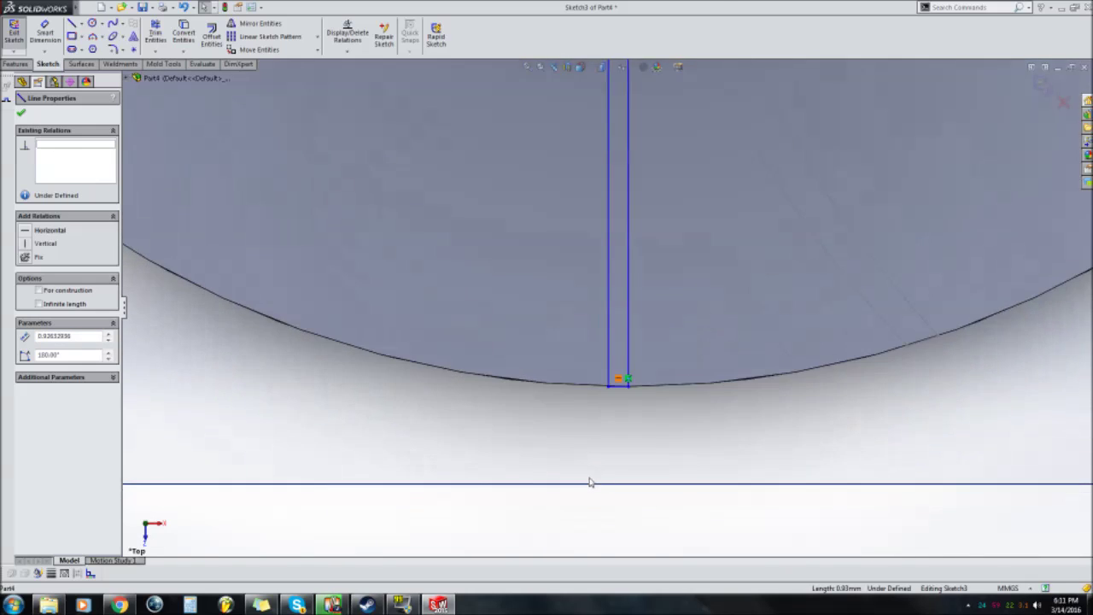
pyautogui.click(397, 500)
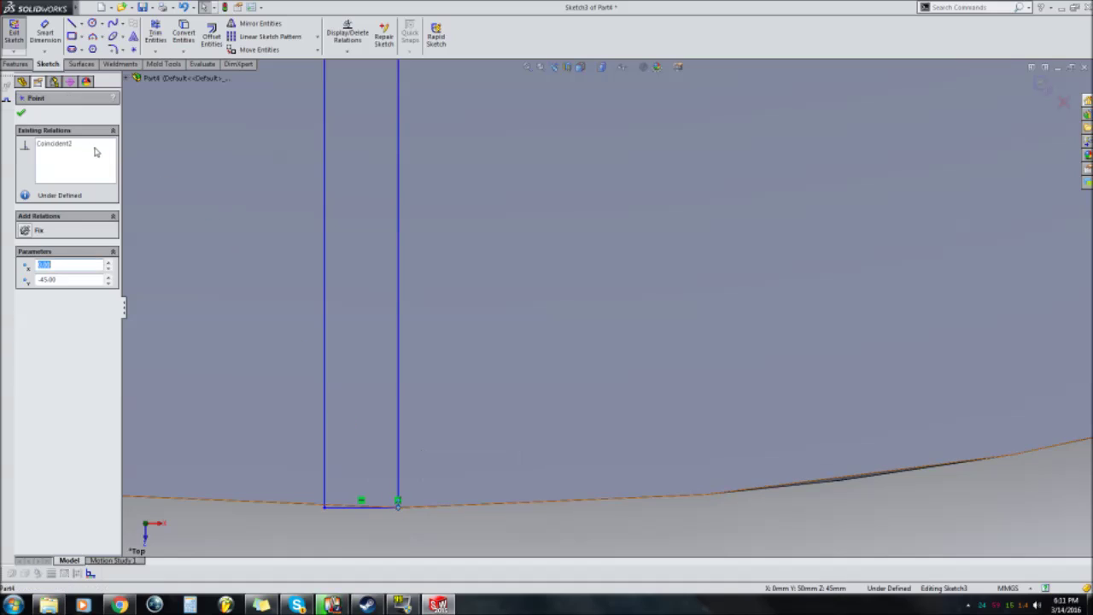
pyautogui.rightClick(55, 145)
pyautogui.click(108, 166)
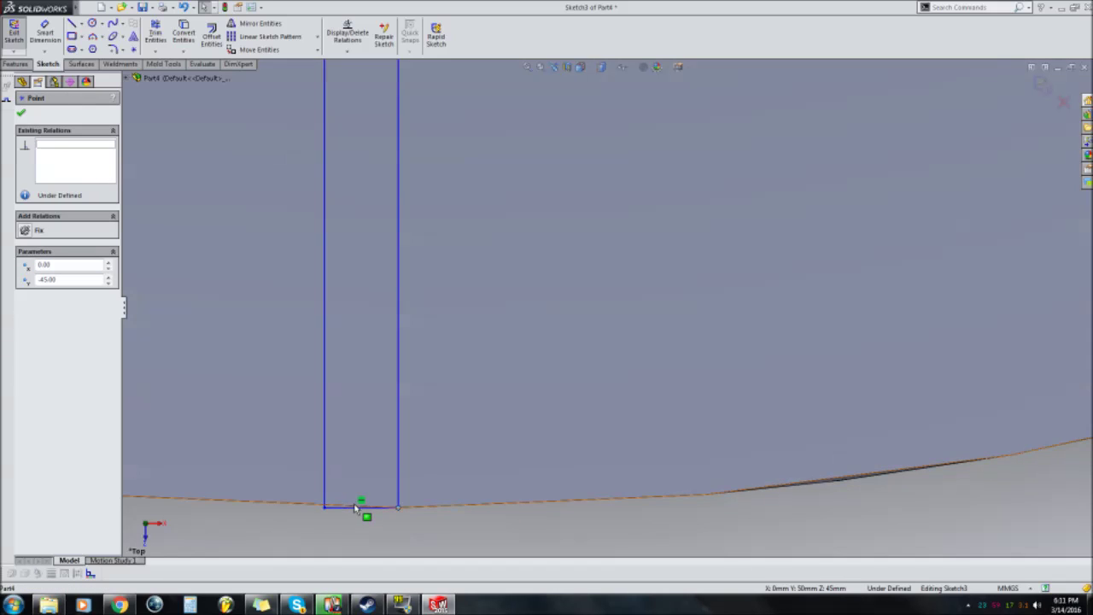
# Delete the horizontal relation from the rectangle's short outer side at the disc's edge
pyautogui.click(355, 508)
pyautogui.click(342, 523)
pyautogui.click(345, 509)
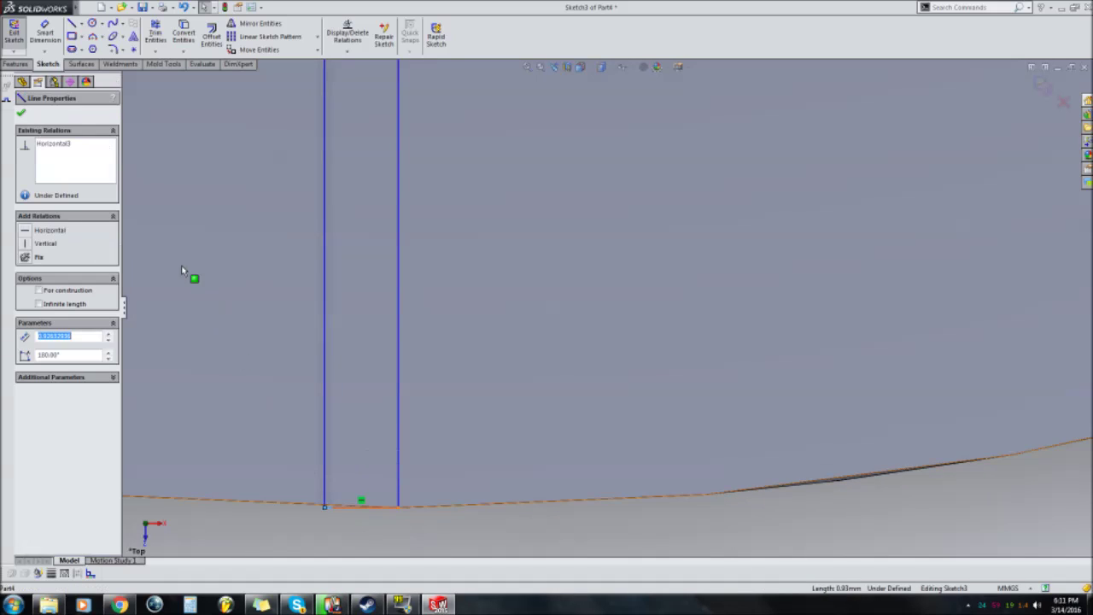
pyautogui.rightClick(51, 147)
pyautogui.click(88, 168)
# Move both outer corners of the strip along the disc's edge to about X -33.0, Y -30.6 mm and X -32.5, Y -31.1 mm
pyautogui.scroll(-5, 427, 297)
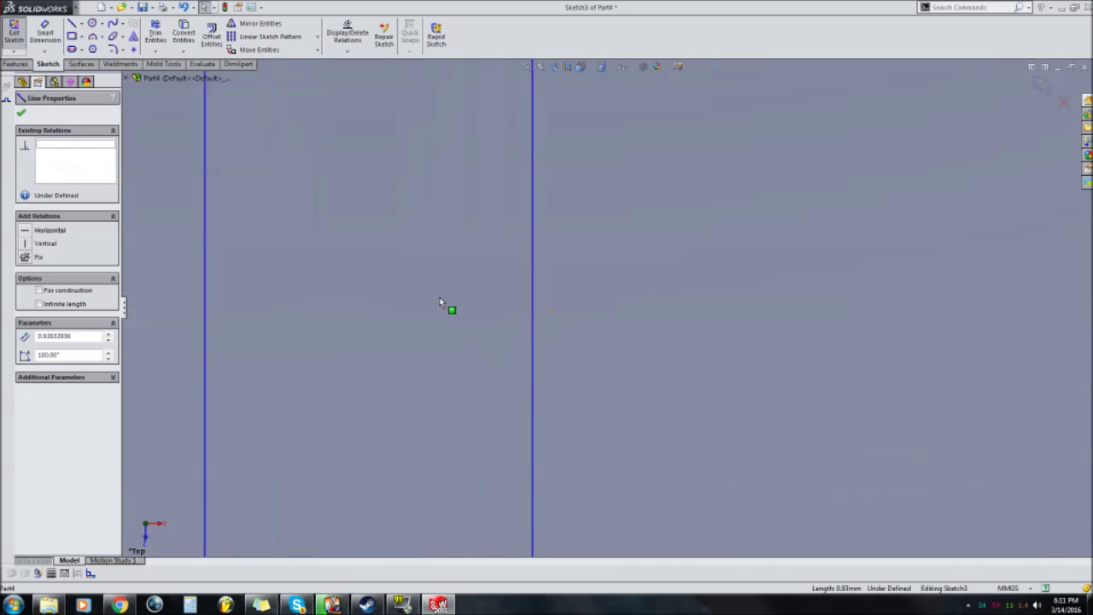
pyautogui.scroll(9, 649, 173)
pyautogui.scroll(9, 650, 174)
pyautogui.scroll(-4, 645, 166)
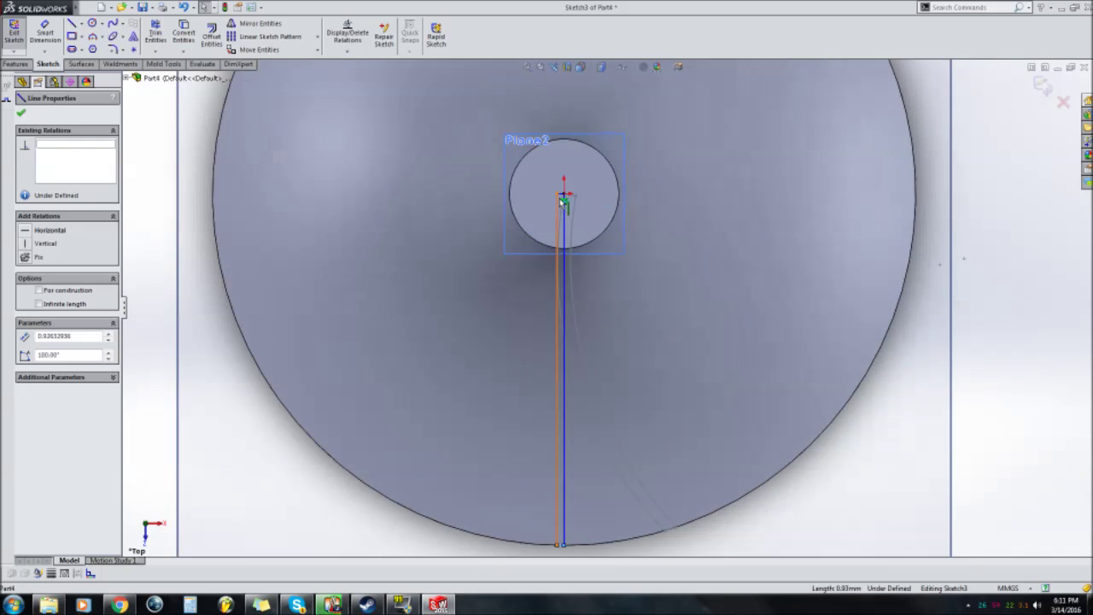
pyautogui.scroll(-1, 573, 295)
pyautogui.scroll(2, 607, 419)
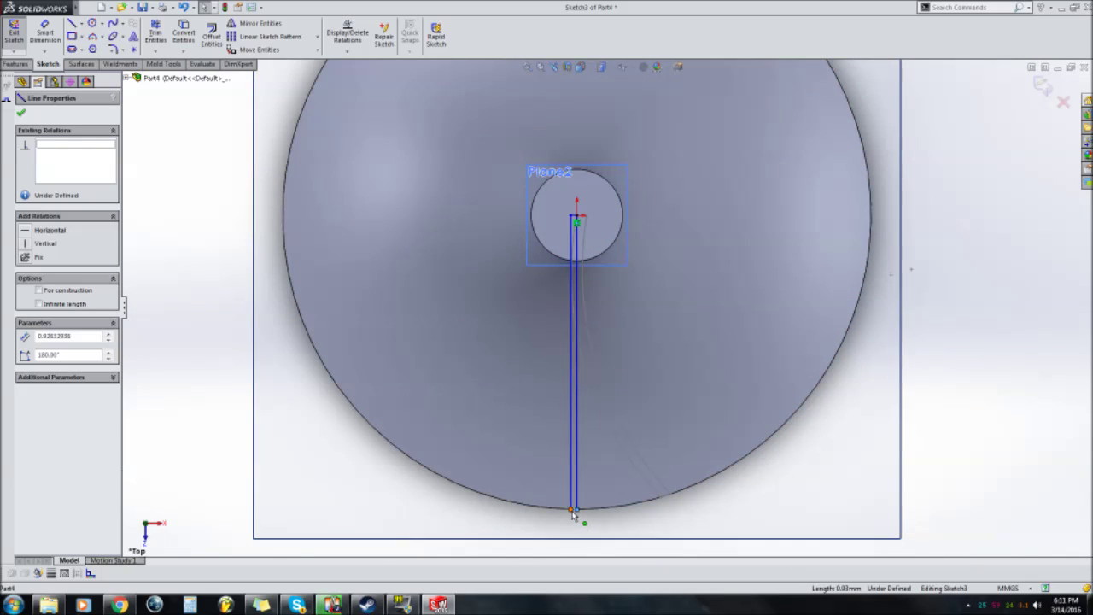
pyautogui.click(572, 512)
pyautogui.moveTo(573, 510); pyautogui.dragTo(361, 415)
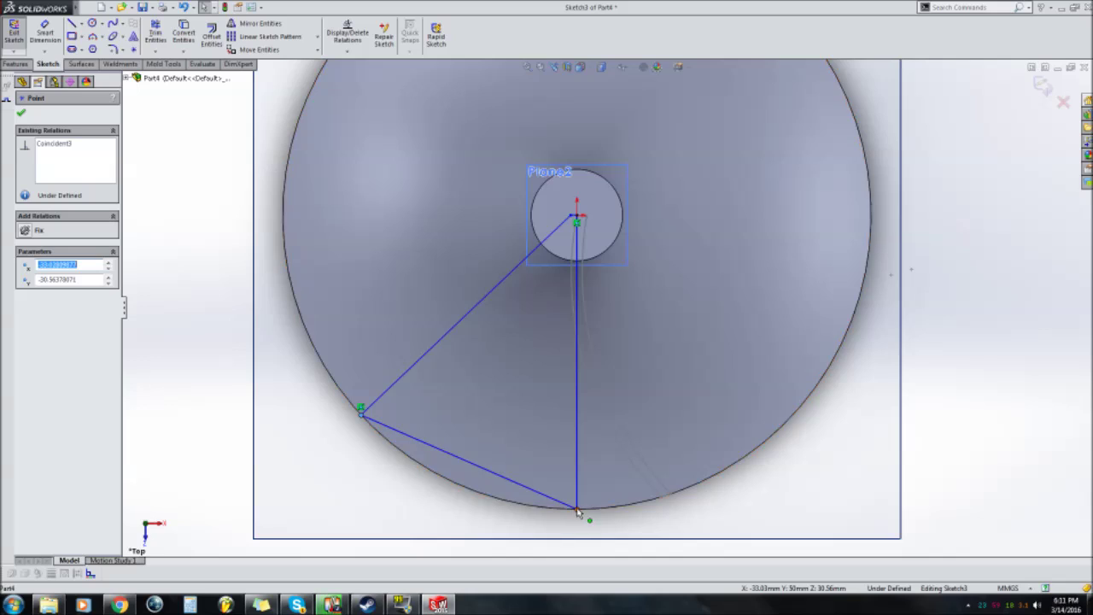
pyautogui.moveTo(576, 513); pyautogui.dragTo(368, 426)
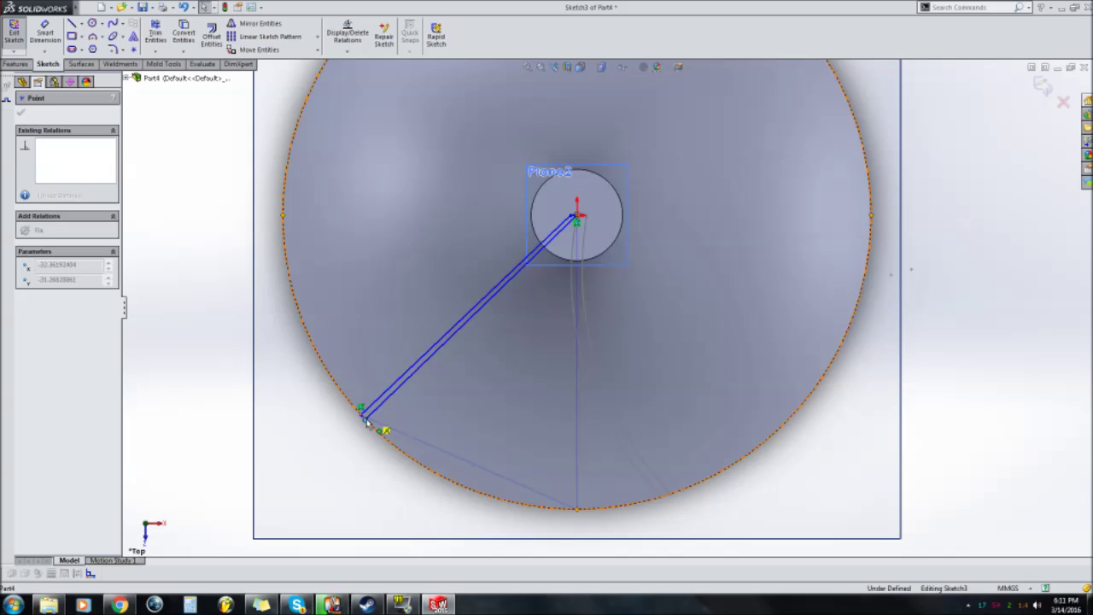
pyautogui.moveTo(383, 428); pyautogui.dragTo(362, 417)
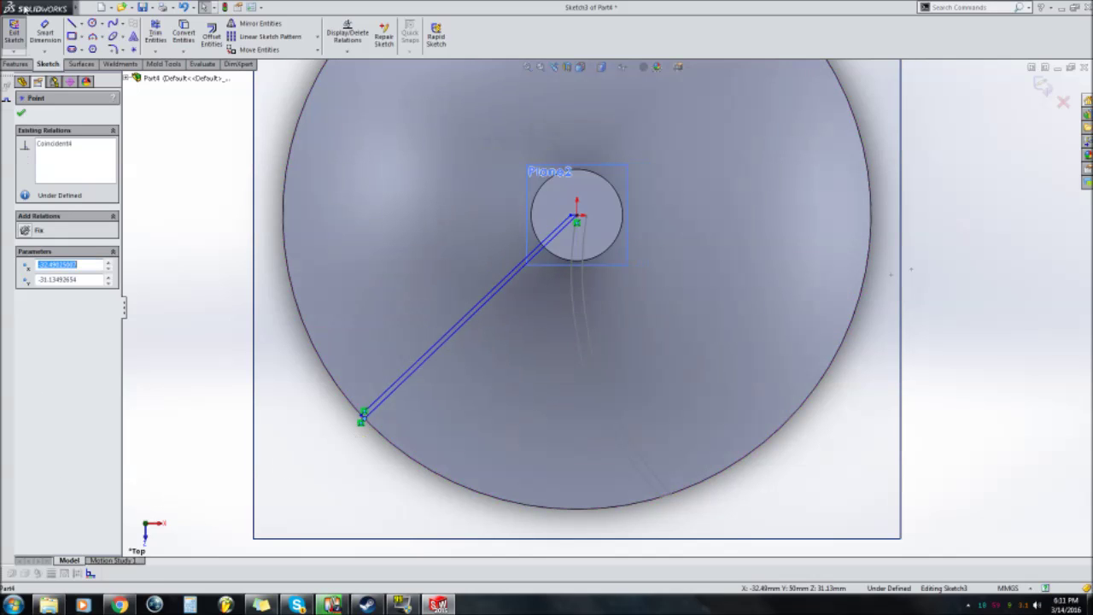
pyautogui.click(24, 116)
# Show the model in a tilted 3D view and finish the slanted strip sketch
pyautogui.moveTo(586, 472); pyautogui.dragTo(604, 307, button='middle')
pyautogui.scroll(-1, 845, 348)
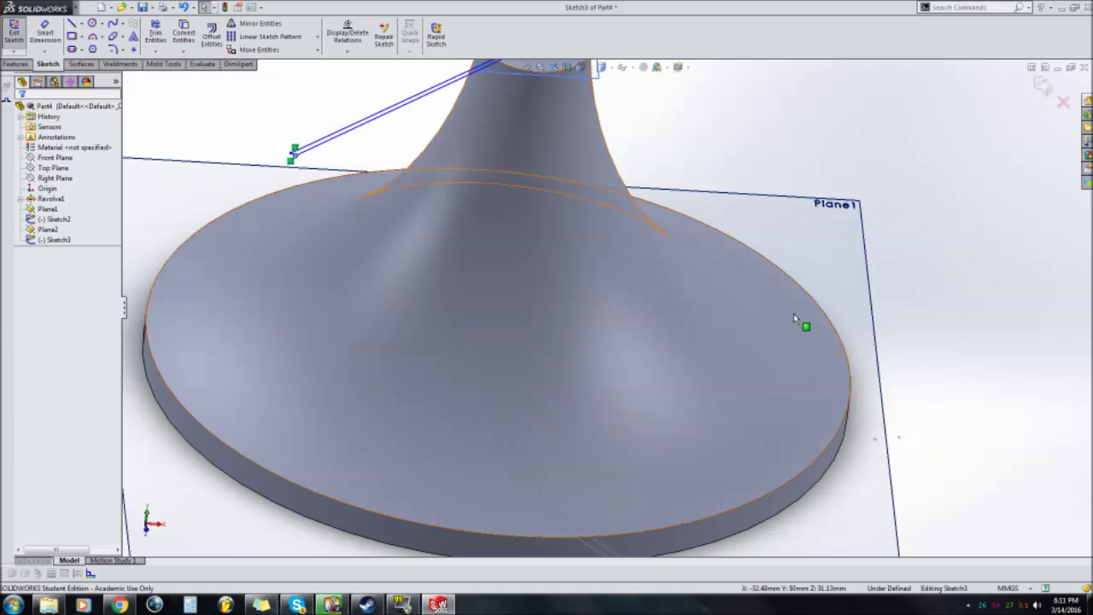
pyautogui.scroll(1, 794, 318)
pyautogui.click(15, 36)
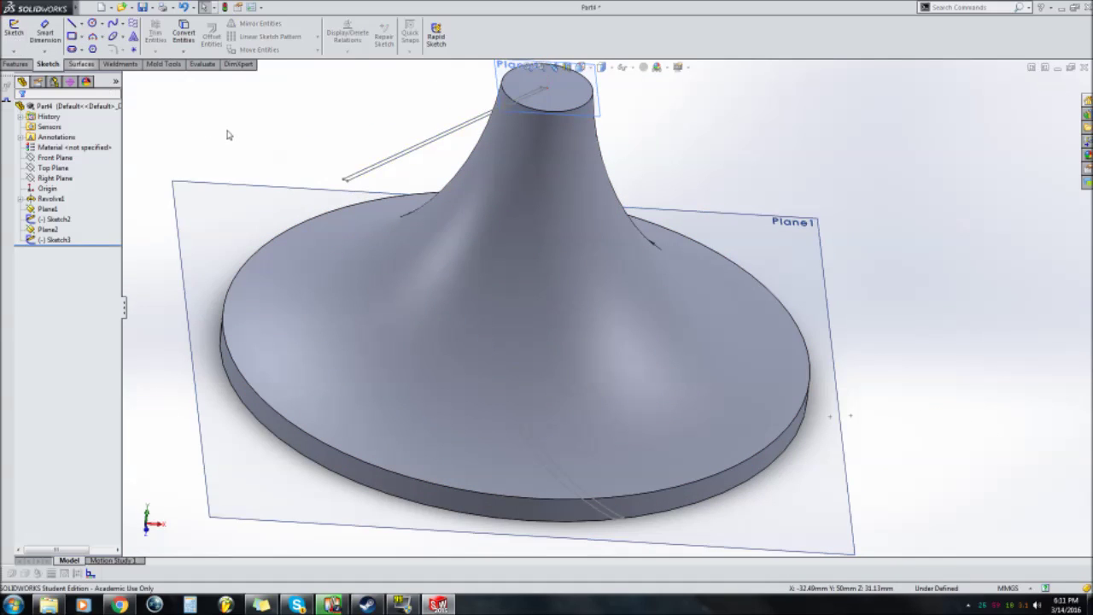
pyautogui.scroll(-1, 586, 237)
pyautogui.scroll(2, 584, 312)
pyautogui.moveTo(558, 293); pyautogui.dragTo(533, 307, button='middle')
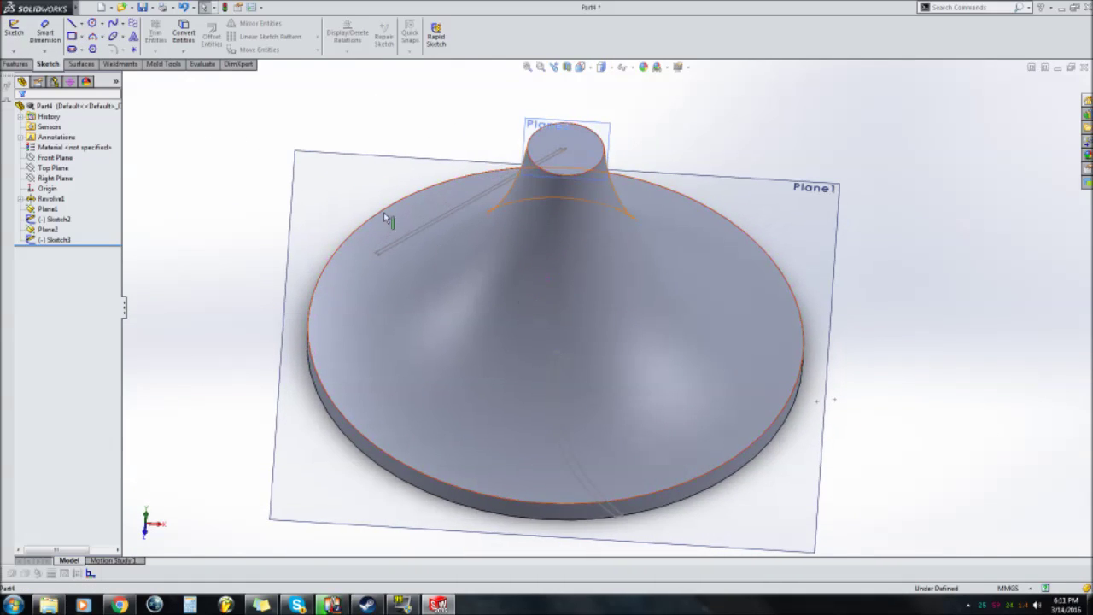
pyautogui.click(94, 37)
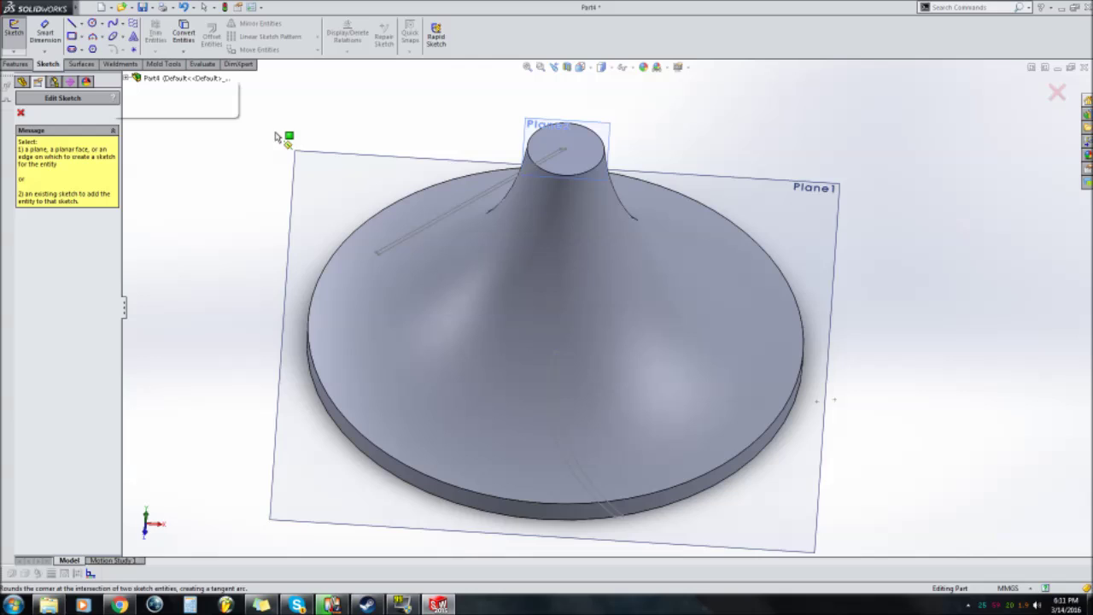
pyautogui.click(17, 55)
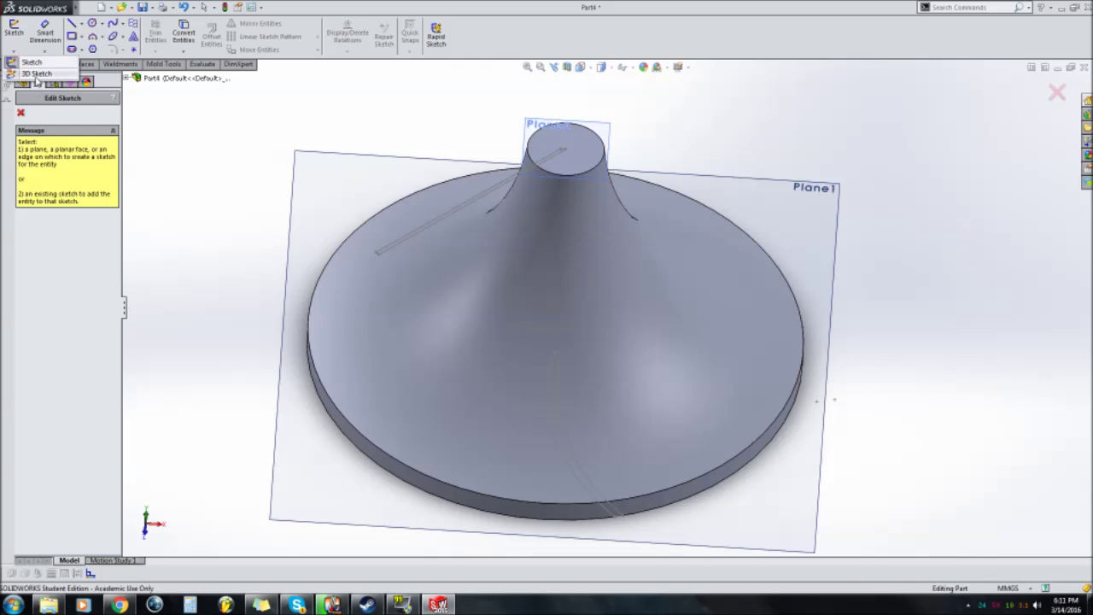
pyautogui.click(38, 77)
pyautogui.moveTo(610, 405); pyautogui.dragTo(629, 318, button='middle')
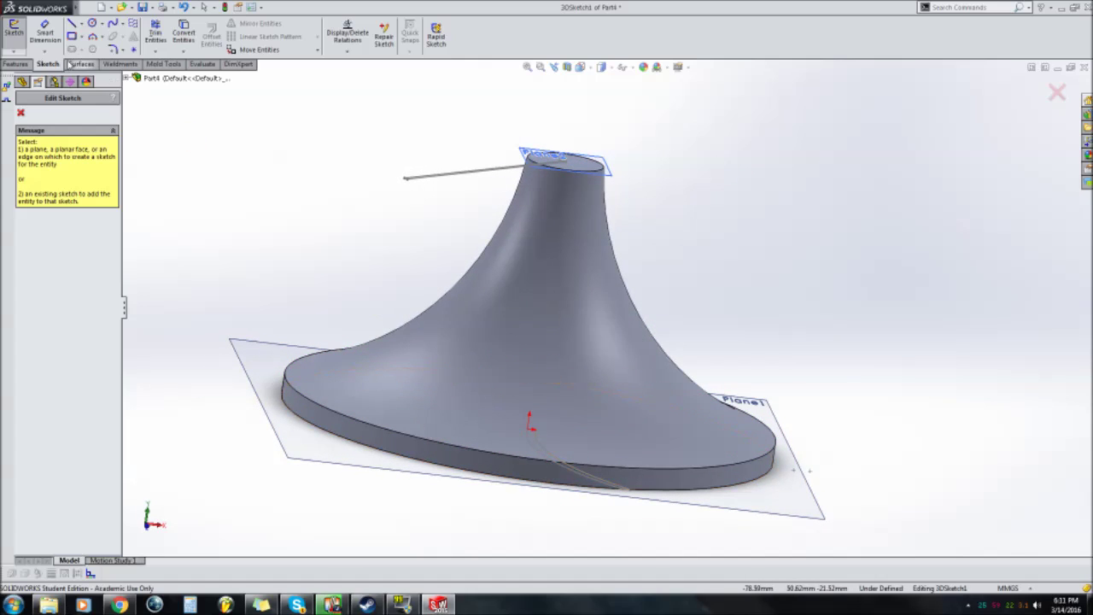
pyautogui.click(93, 38)
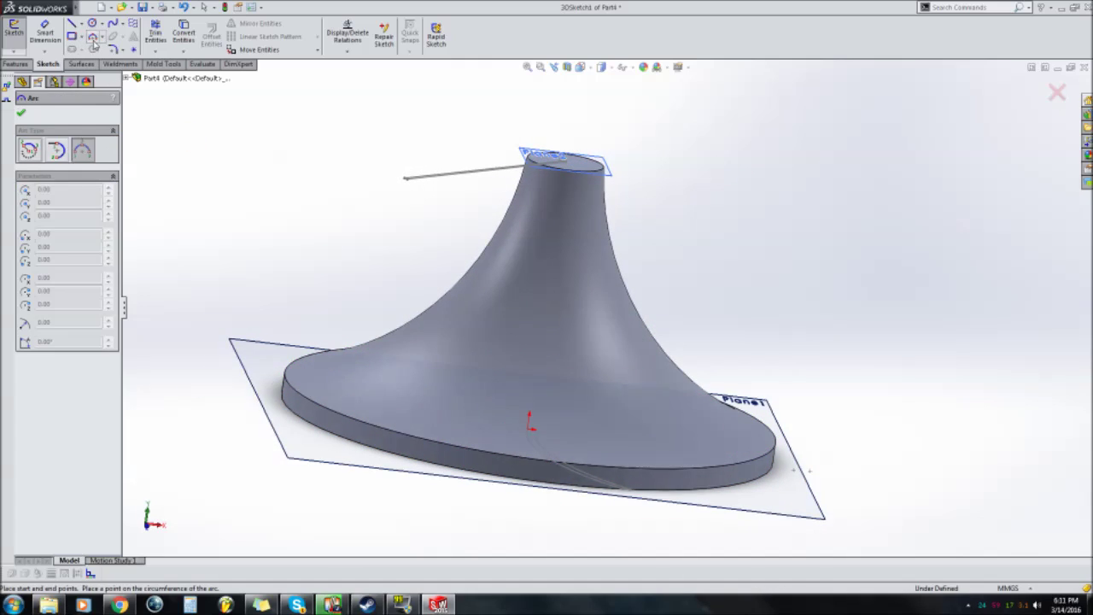
pyautogui.click(32, 64)
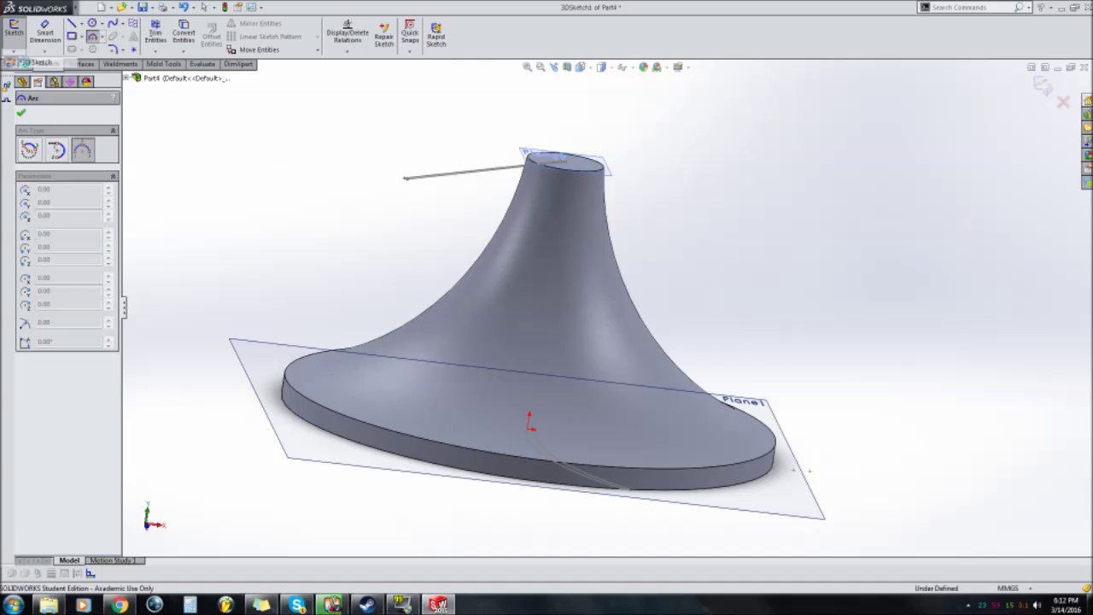
pyautogui.click(95, 39)
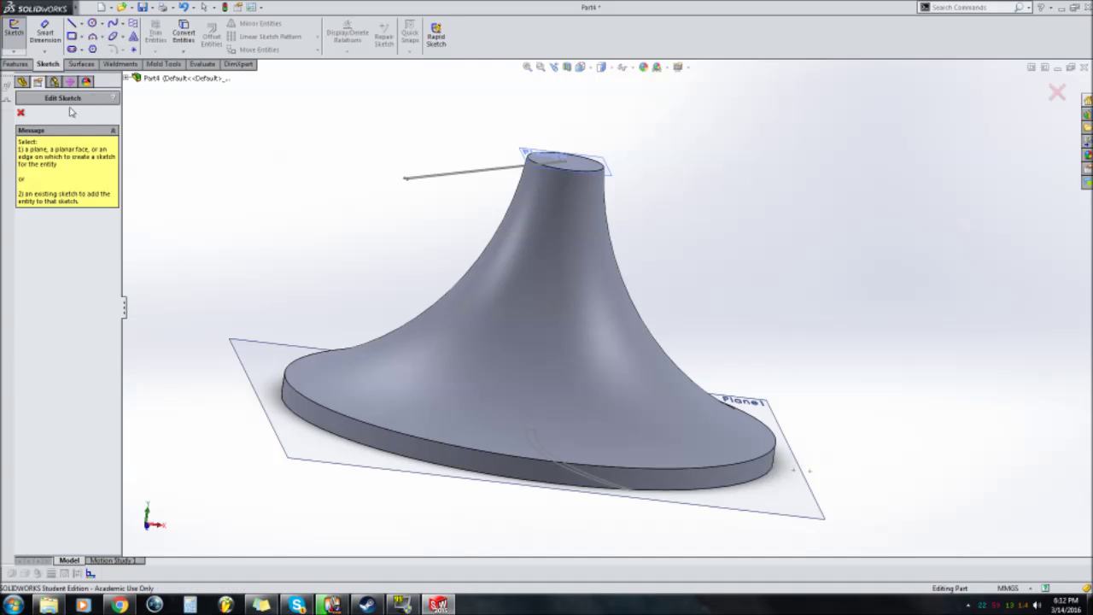
# In a new 3D sketch, draw a three-point arc of about 52.9 mm radius from the underside strip to the hub-top strip, and finish the sketch
pyautogui.click(14, 52)
pyautogui.click(32, 73)
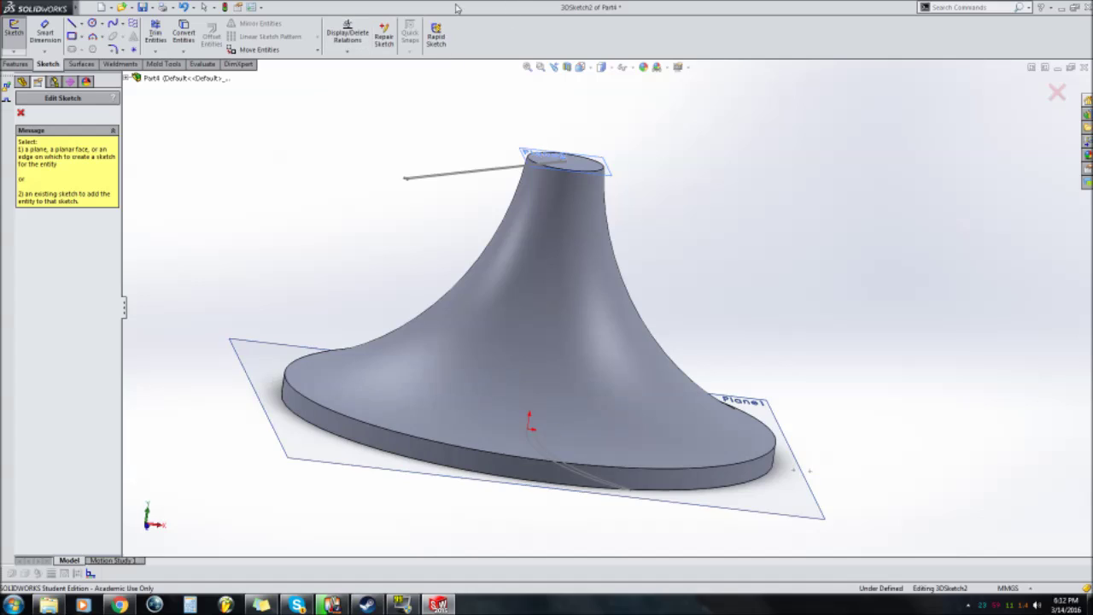
pyautogui.click(92, 39)
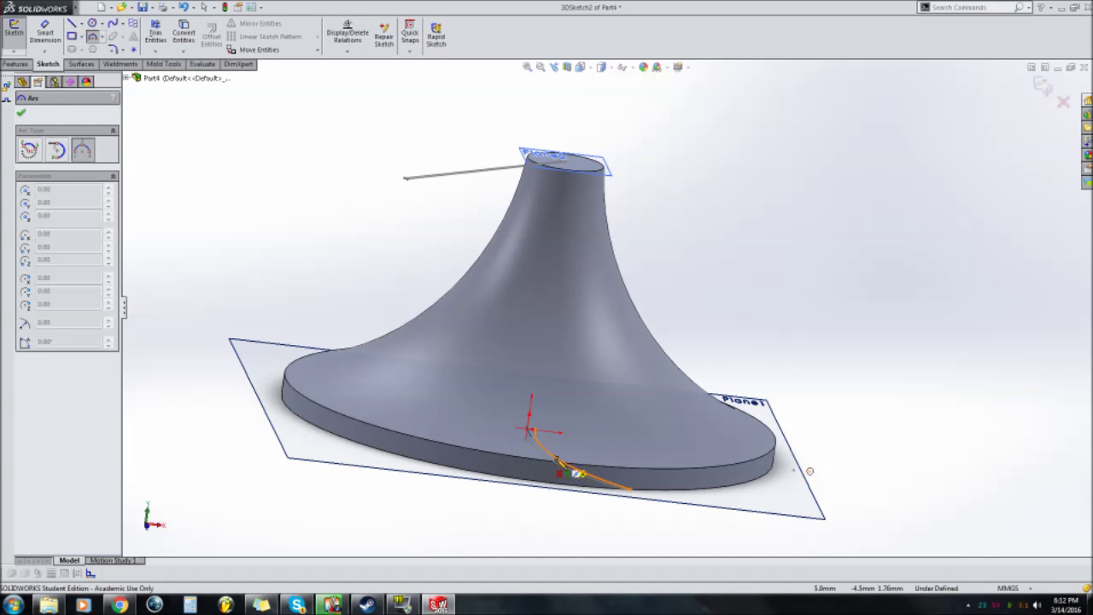
pyautogui.click(571, 465)
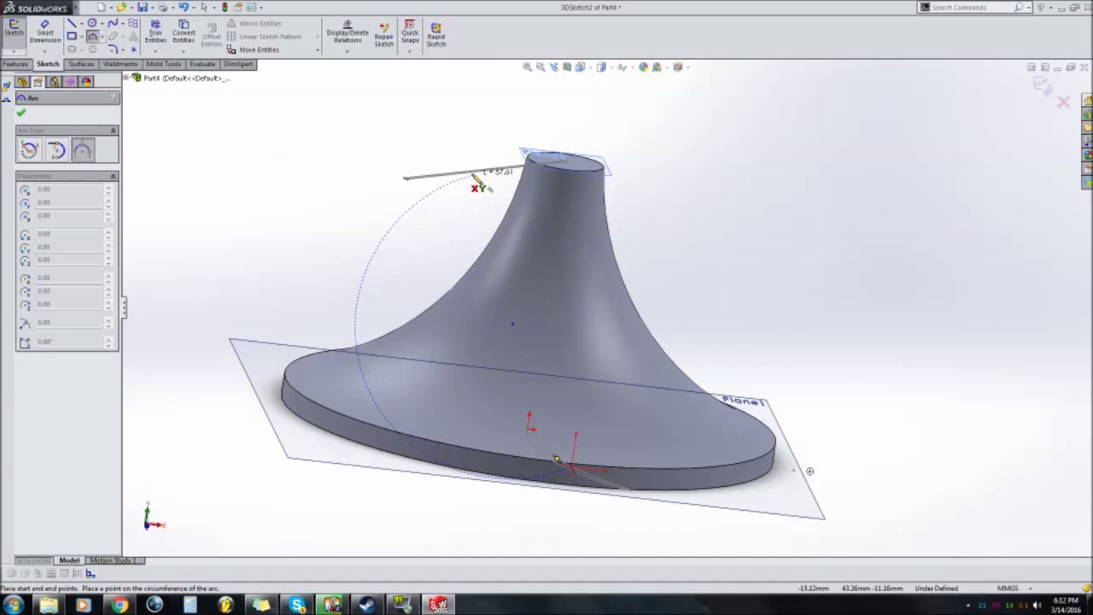
pyautogui.moveTo(474, 173); pyautogui.dragTo(481, 242, button='middle')
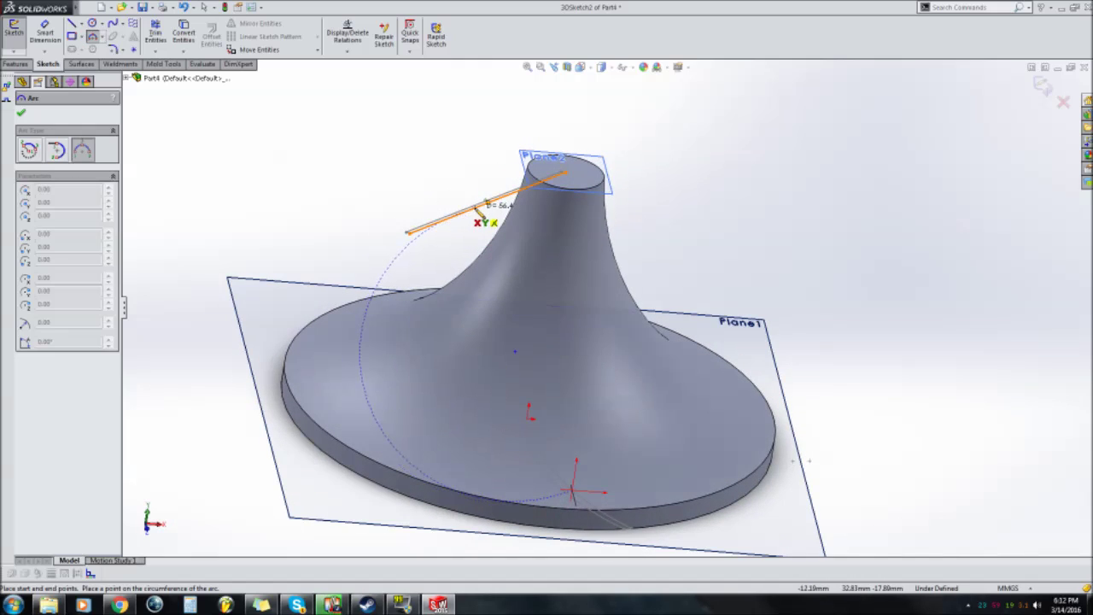
pyautogui.click(475, 208)
pyautogui.moveTo(539, 367); pyautogui.dragTo(576, 267, button='middle')
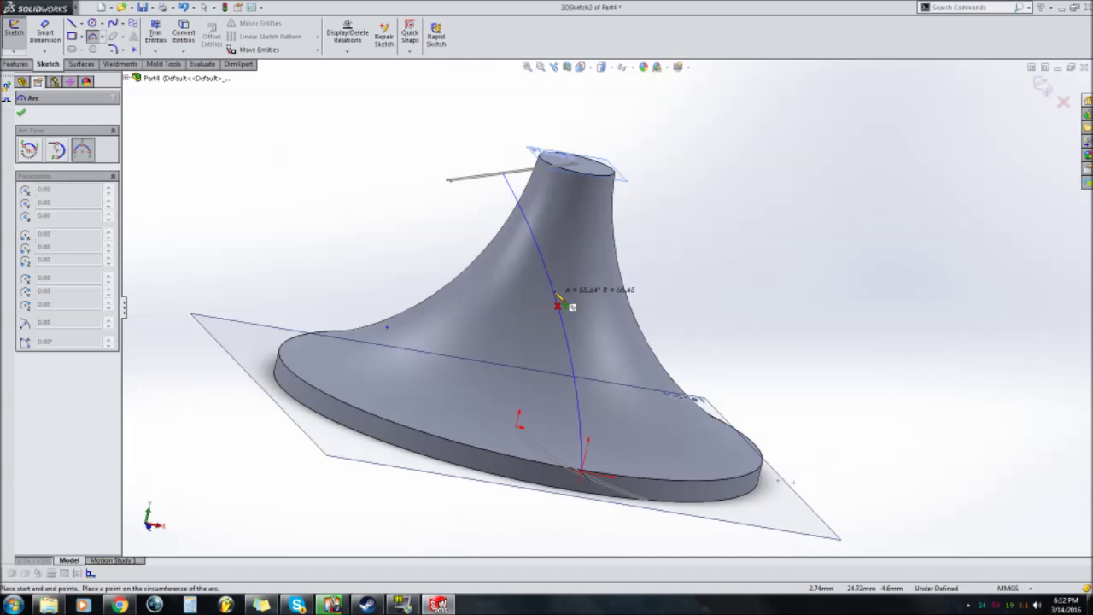
pyautogui.click(568, 291)
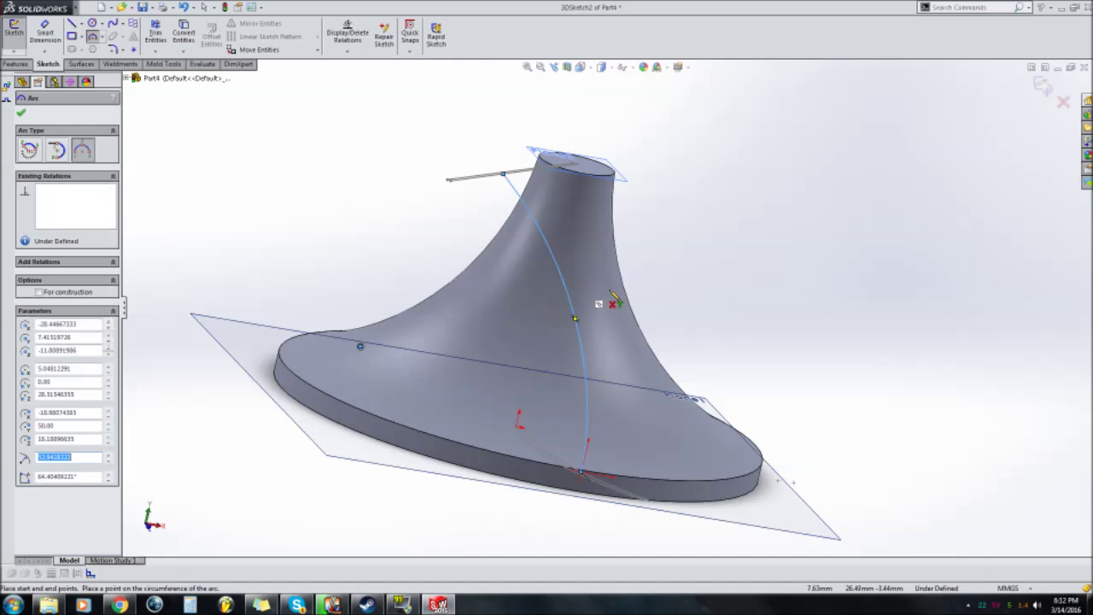
pyautogui.moveTo(704, 291)
pyautogui.mouseDown(button='middle')
pyautogui.moveTo(549, 322)
pyautogui.moveTo(693, 276)
pyautogui.moveTo(717, 203)
pyautogui.moveTo(714, 262)
pyautogui.moveTo(668, 380)
pyautogui.moveTo(669, 452)
pyautogui.moveTo(695, 371)
pyautogui.moveTo(697, 284)
pyautogui.mouseUp(button='middle')
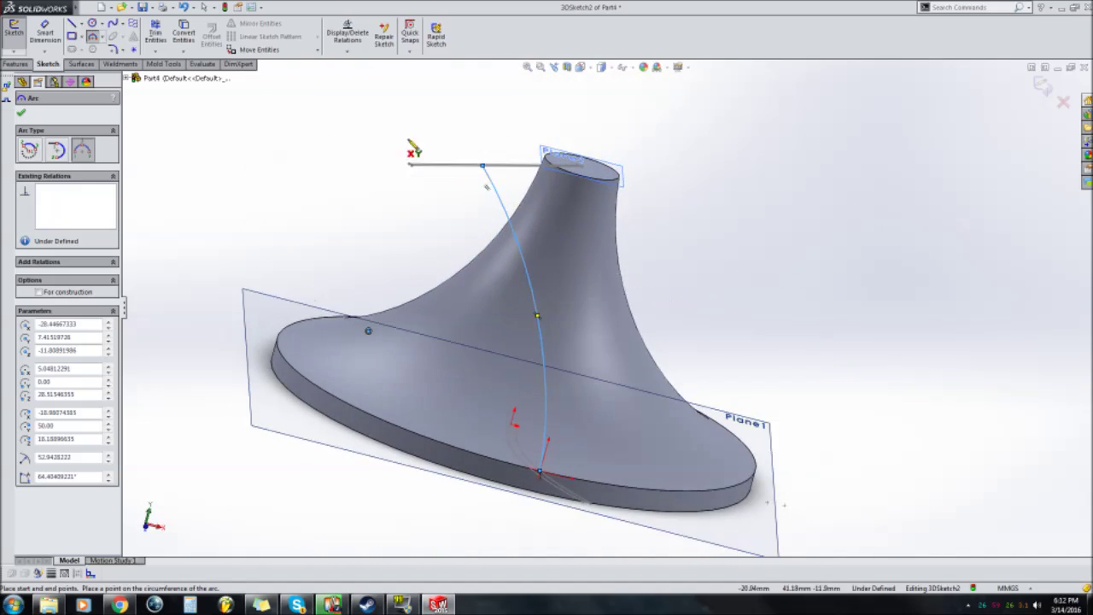
pyautogui.moveTo(600, 388)
pyautogui.mouseDown(button='middle')
pyautogui.moveTo(601, 266)
pyautogui.moveTo(605, 401)
pyautogui.mouseUp(button='middle')
pyautogui.press('Escape')
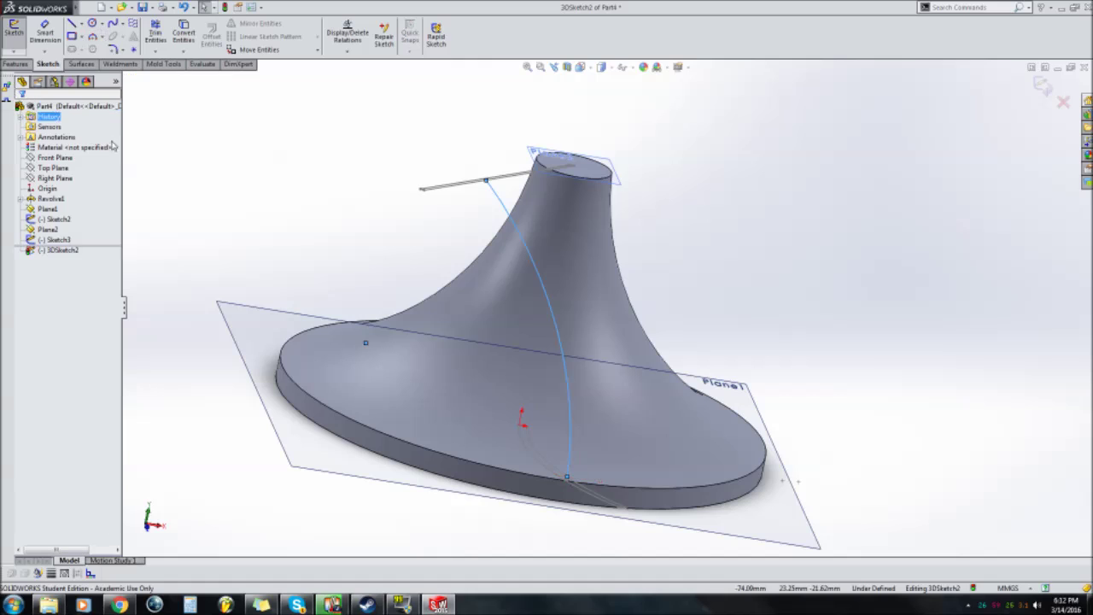
pyautogui.moveTo(576, 242)
pyautogui.mouseDown(button='middle')
pyautogui.moveTo(569, 337)
pyautogui.moveTo(531, 265)
pyautogui.moveTo(599, 352)
pyautogui.mouseUp(button='middle')
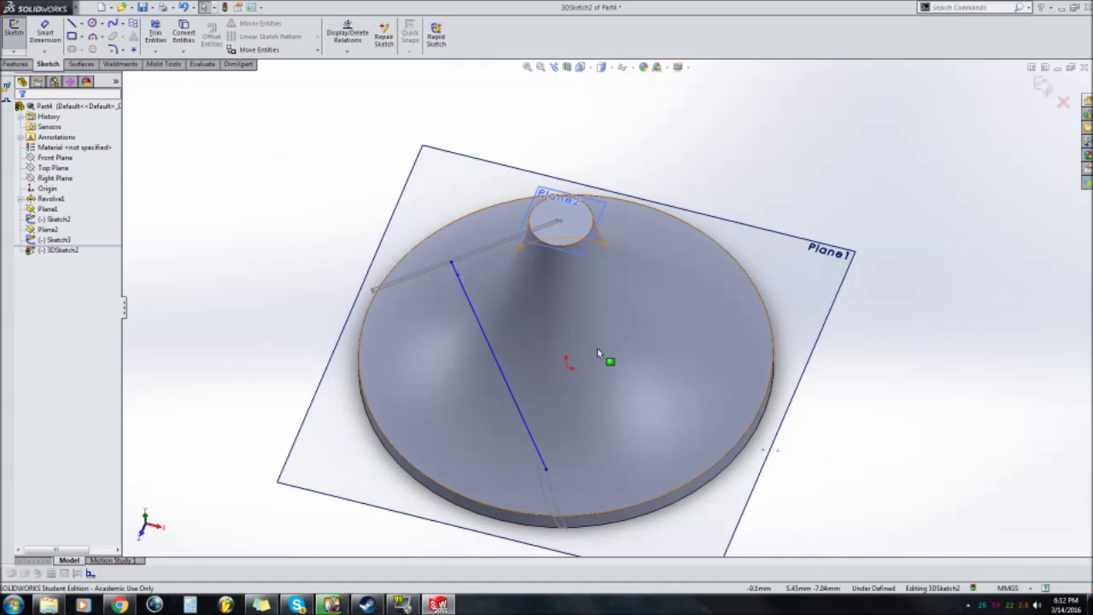
pyautogui.click(14, 40)
pyautogui.click(14, 36)
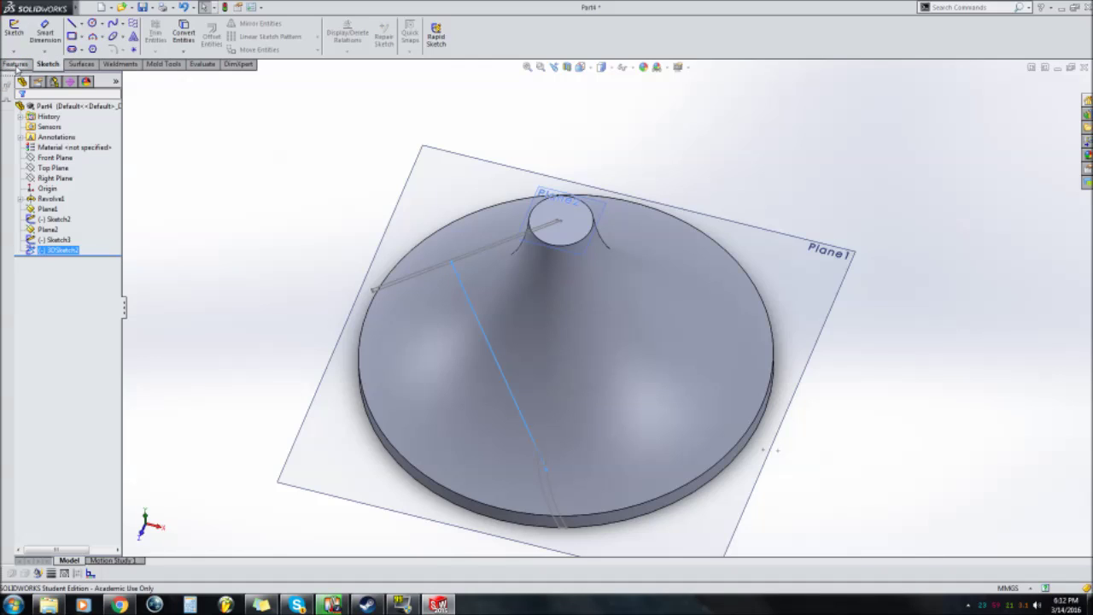
# Loft between the curved strip on the underside plane and the slanted strip on the hub-top plane, using the 3D arc as guide curve
pyautogui.click(16, 64)
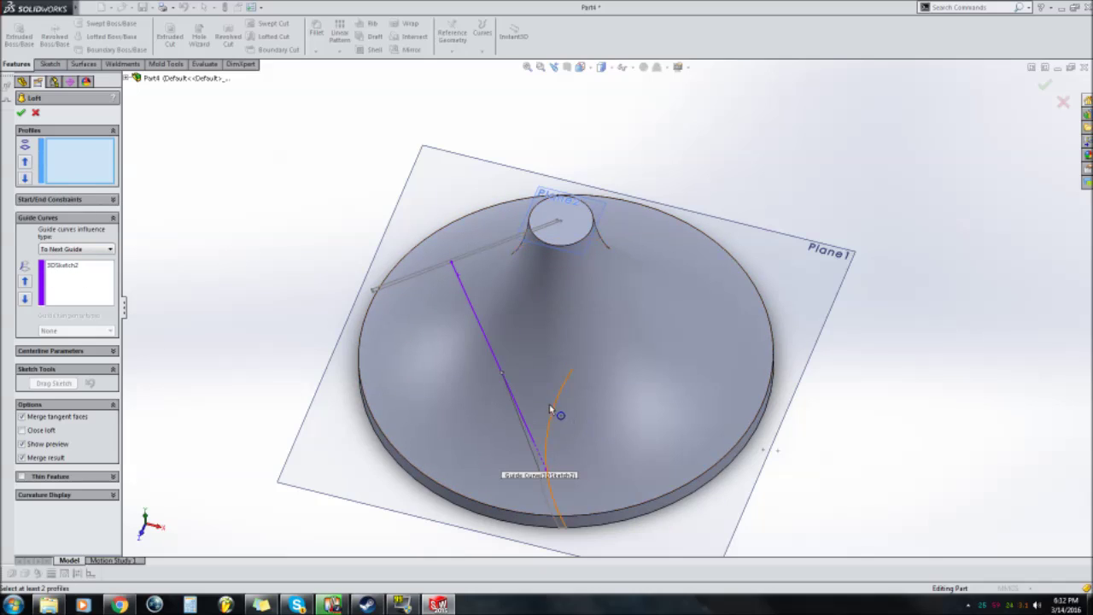
pyautogui.click(553, 411)
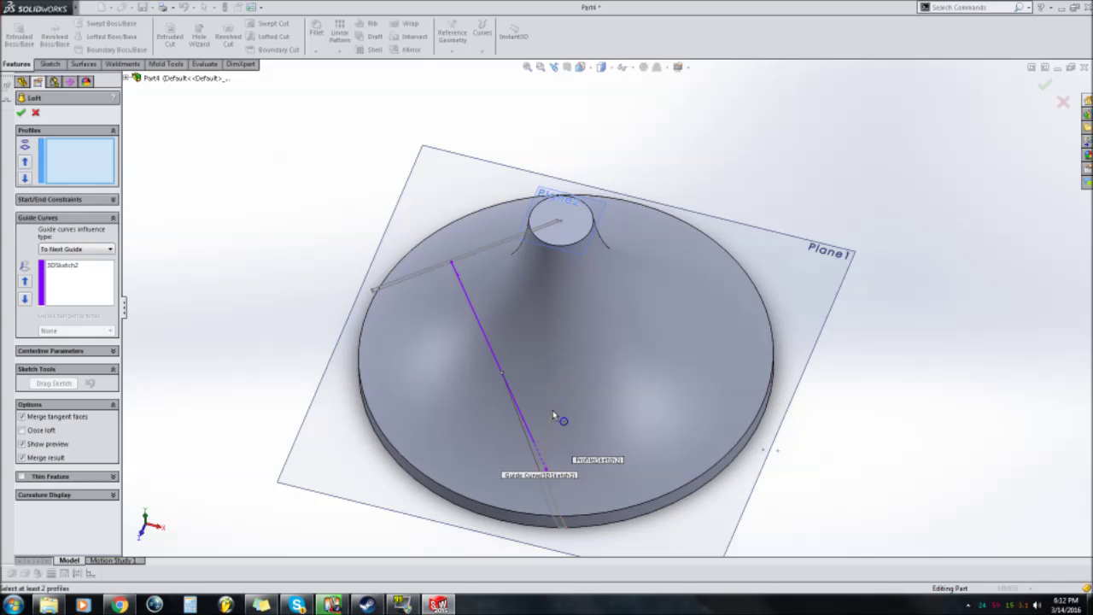
pyautogui.click(421, 275)
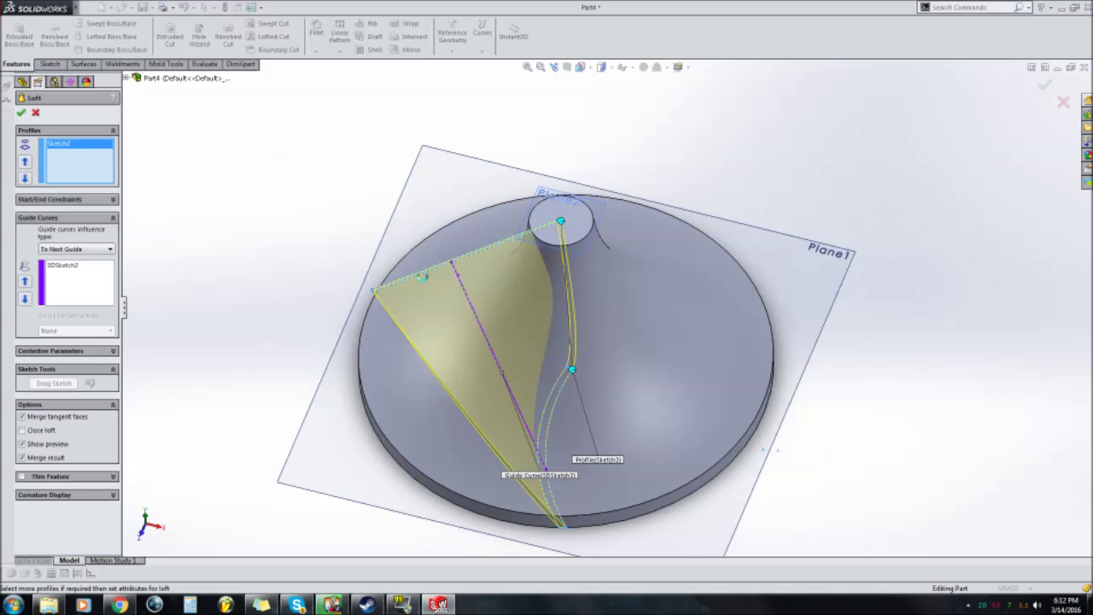
pyautogui.moveTo(591, 356)
pyautogui.mouseDown(button='middle')
pyautogui.moveTo(617, 244)
pyautogui.moveTo(645, 236)
pyautogui.moveTo(671, 254)
pyautogui.moveTo(478, 248)
pyautogui.moveTo(557, 262)
pyautogui.moveTo(502, 249)
pyautogui.mouseUp(button='middle')
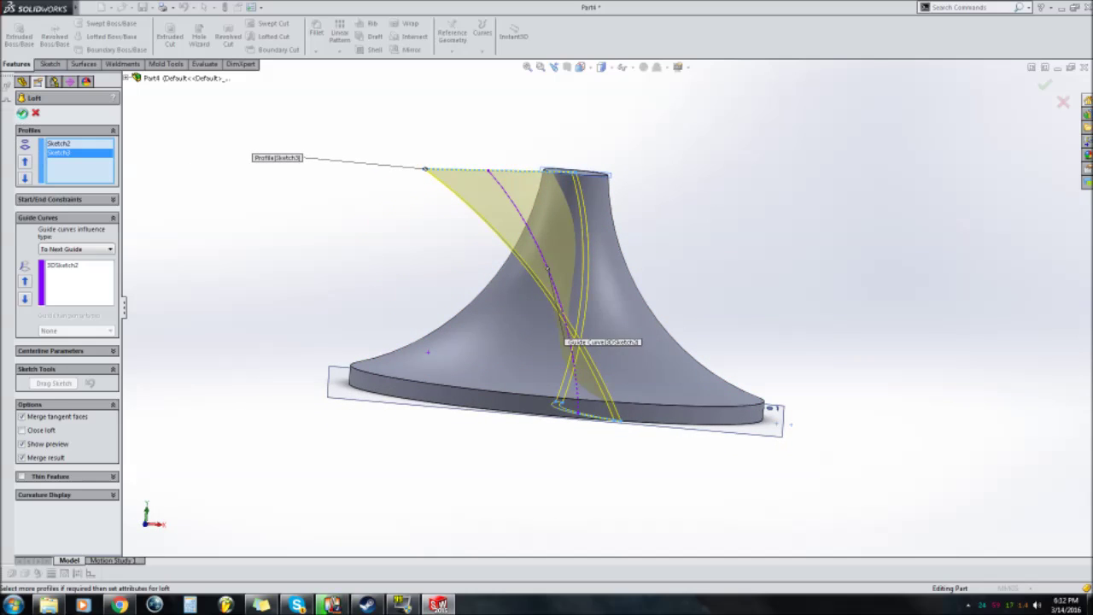